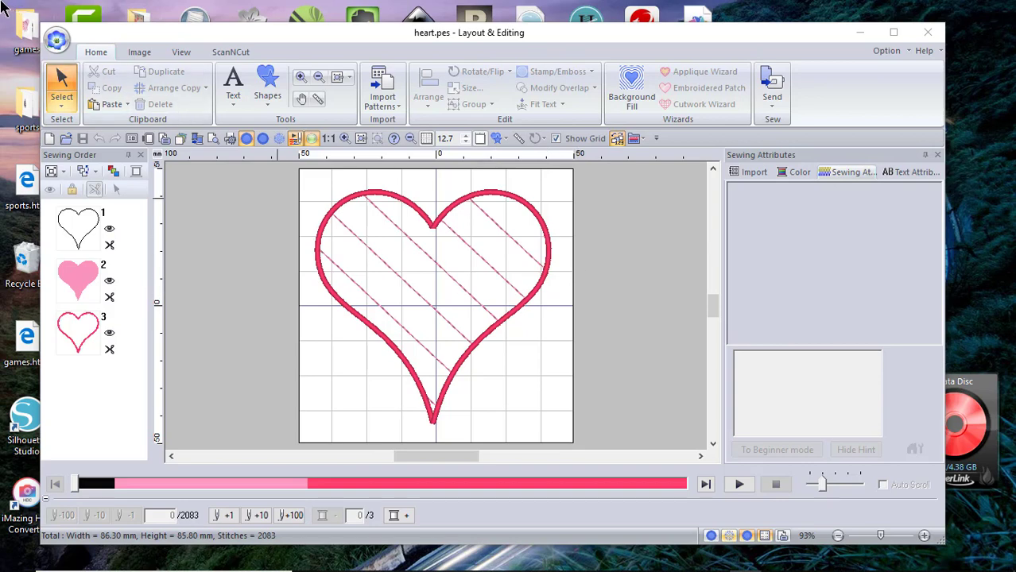
Start a new blank design and launch Programmable Stitch Creator from the companion tools.
left_click(58, 39)
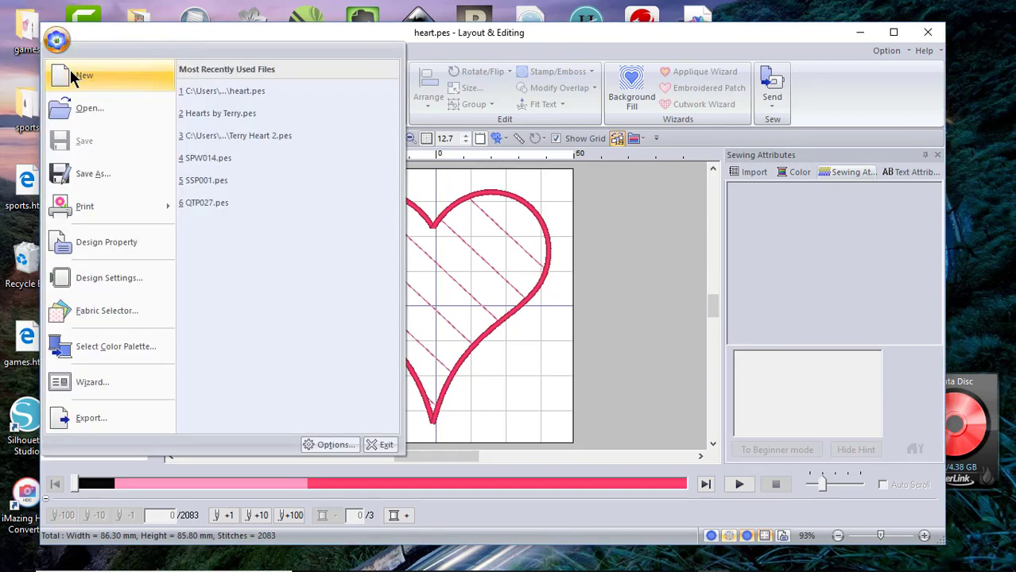
left_click(70, 69)
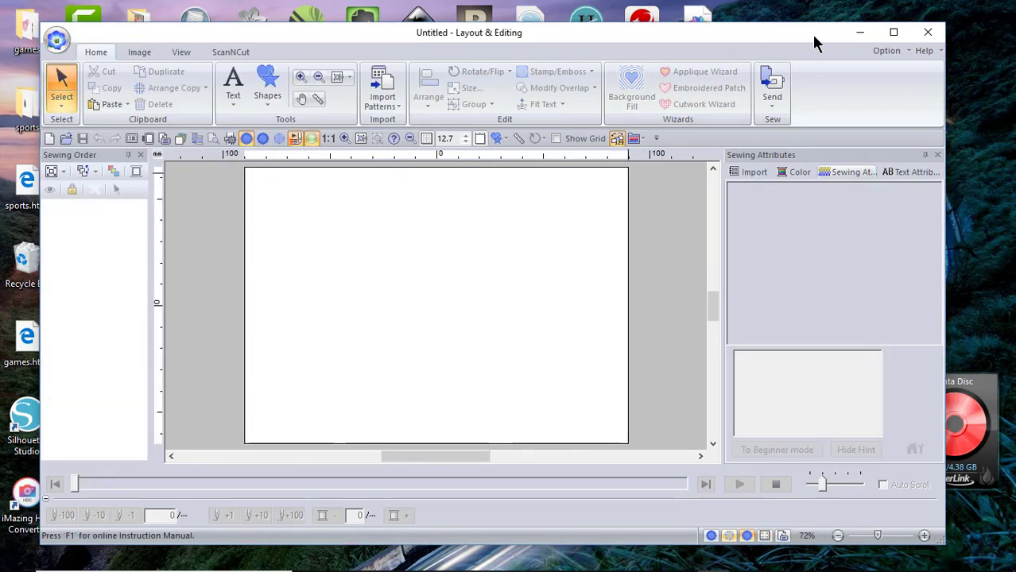
left_click(887, 51)
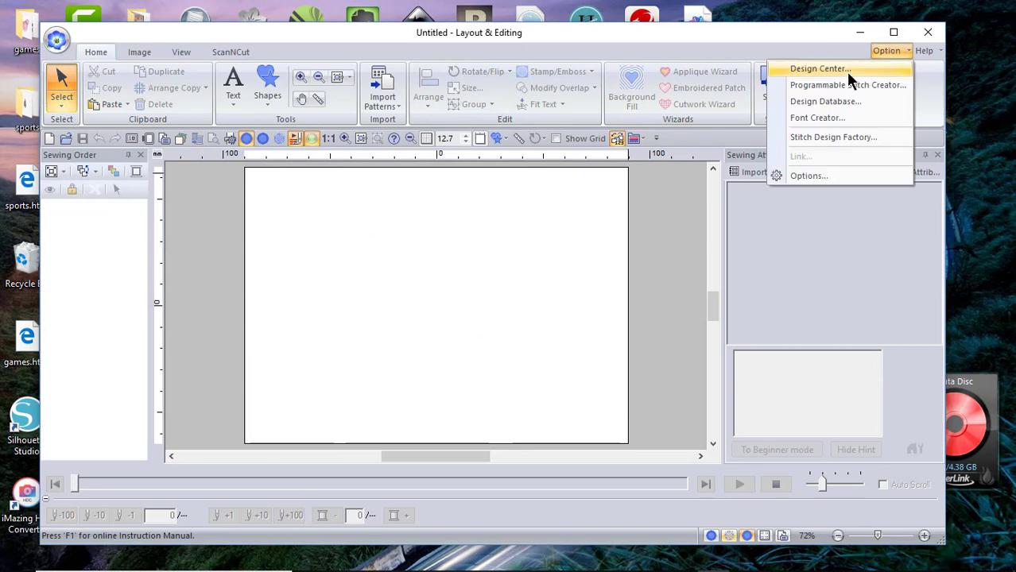
left_click(819, 87)
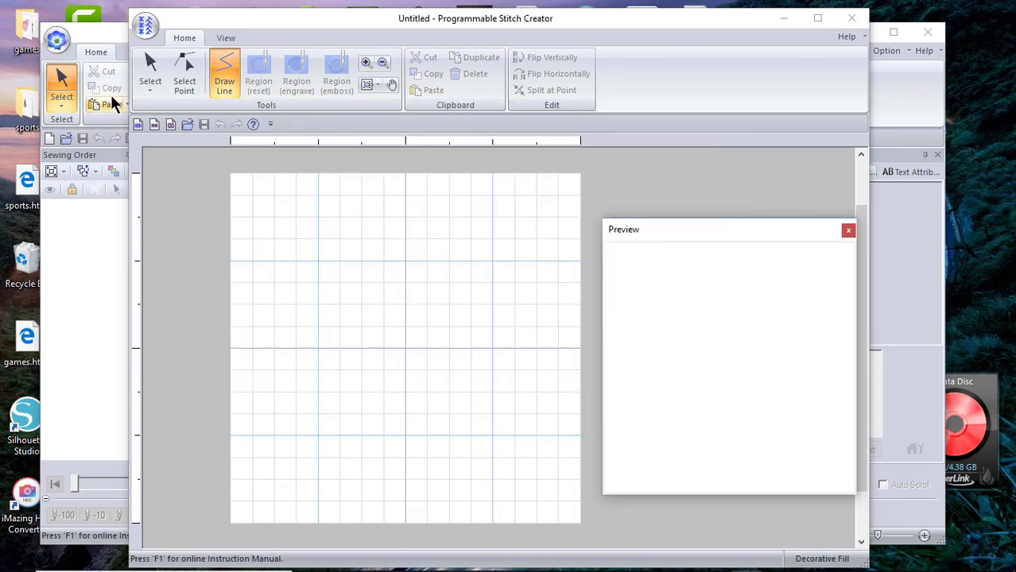
Start a new decorative fill pattern and draw a vertical line along the grid's left edge.
left_click(144, 23)
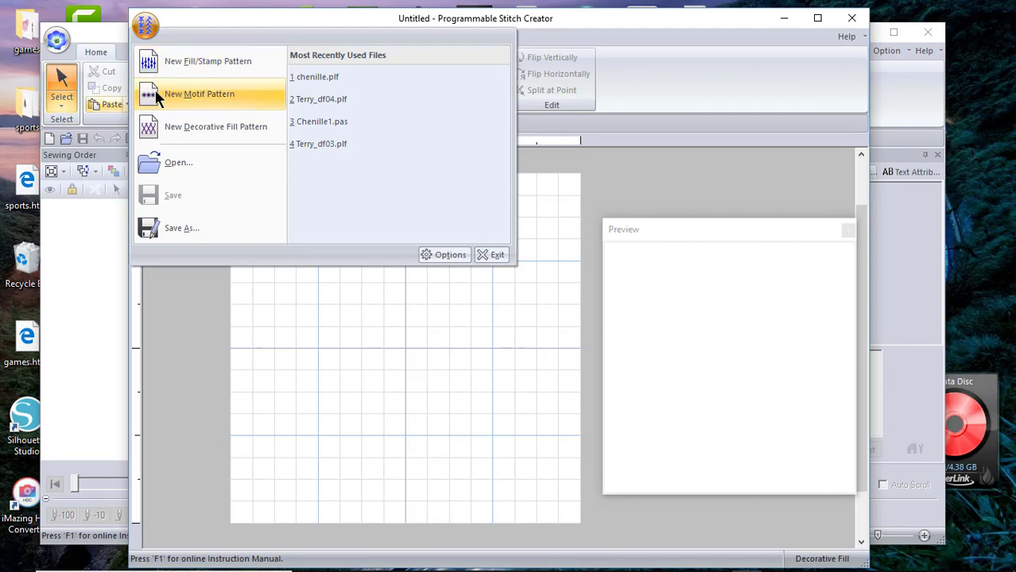
left_click(212, 130)
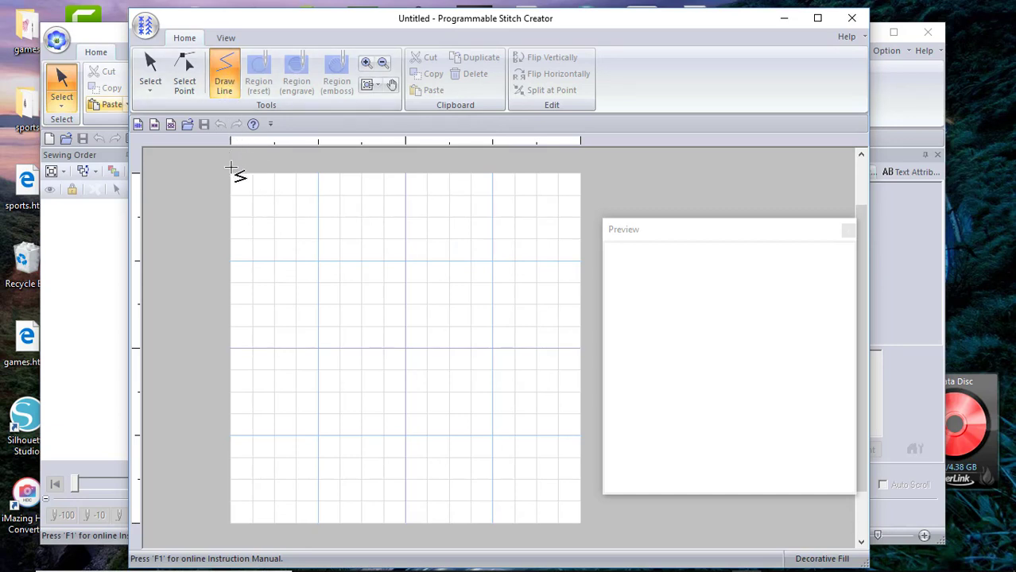
left_click(231, 174)
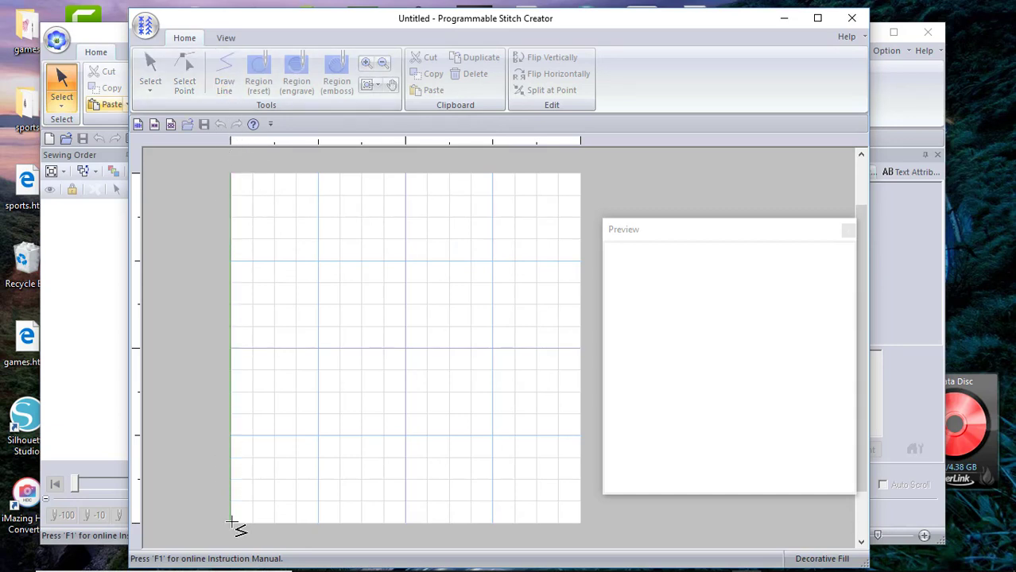
double_click(231, 521)
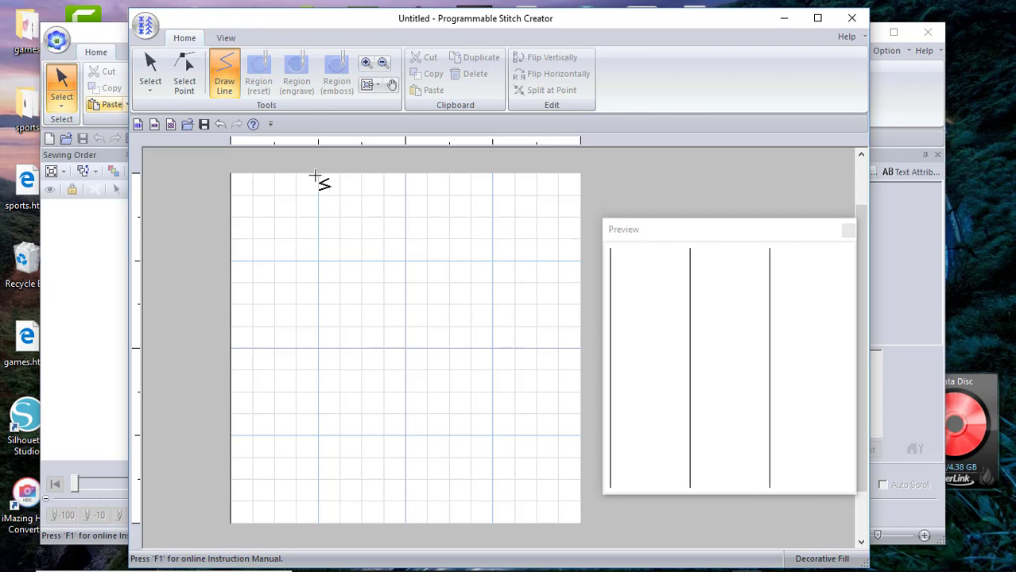
Draw full-height vertical lines at the quarter, centre, three-quarter marks and the right edge.
left_click(318, 176)
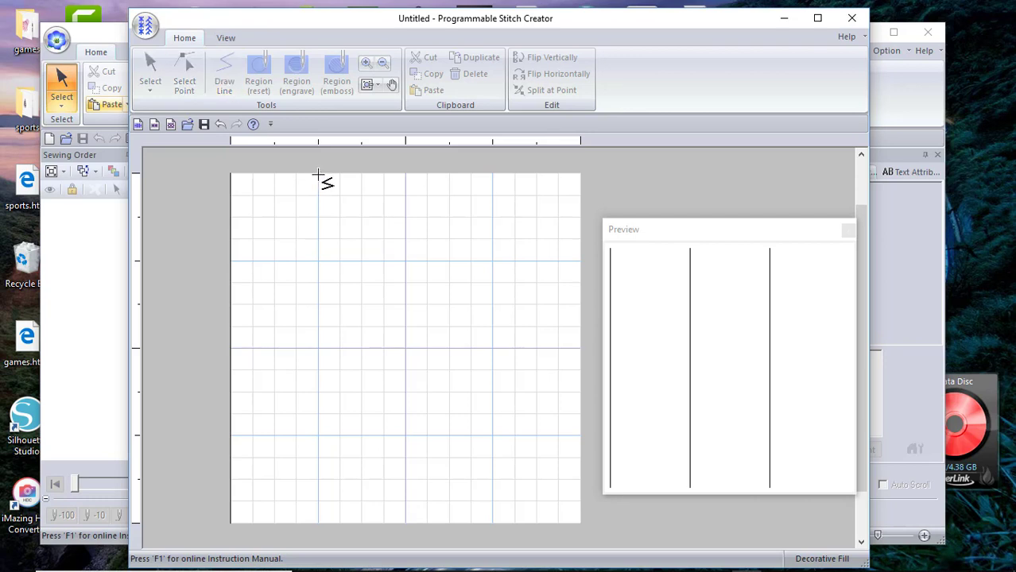
double_click(318, 523)
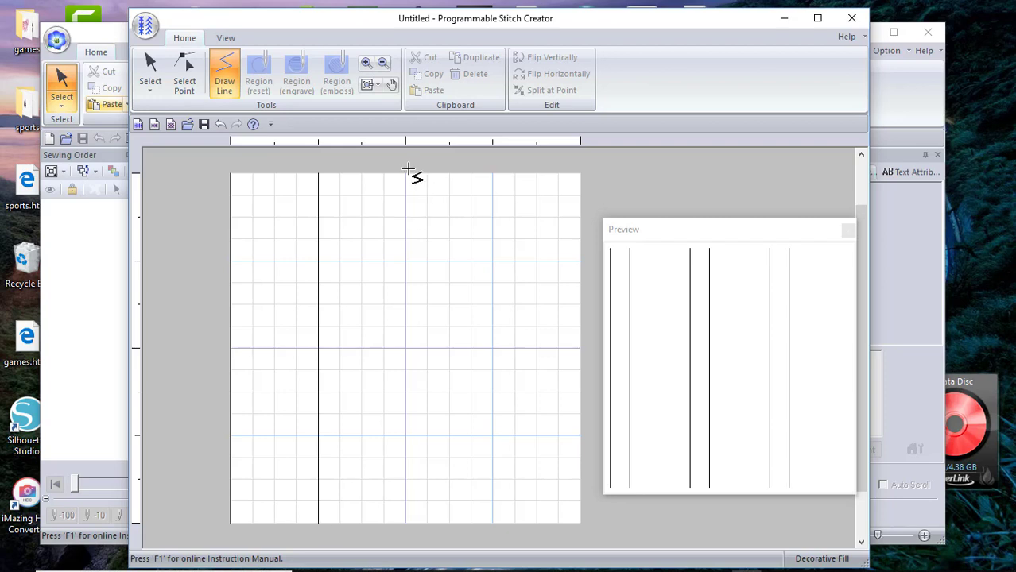
left_click(405, 174)
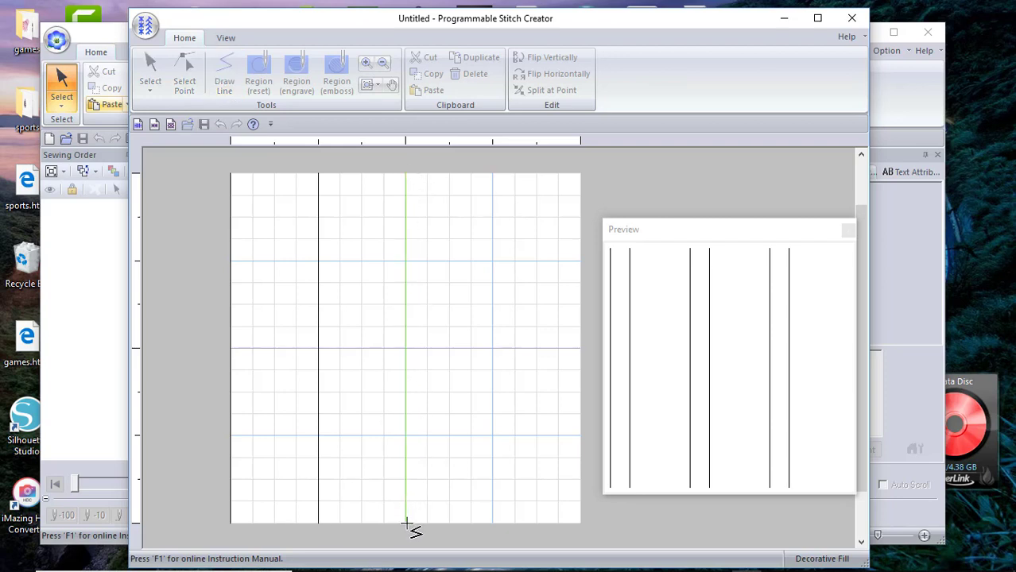
double_click(405, 523)
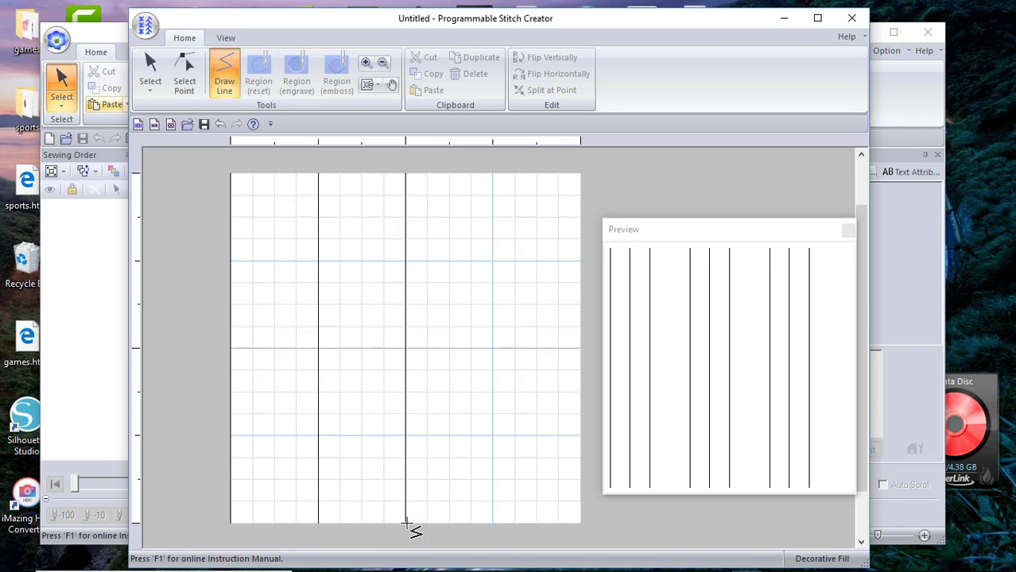
left_click(491, 174)
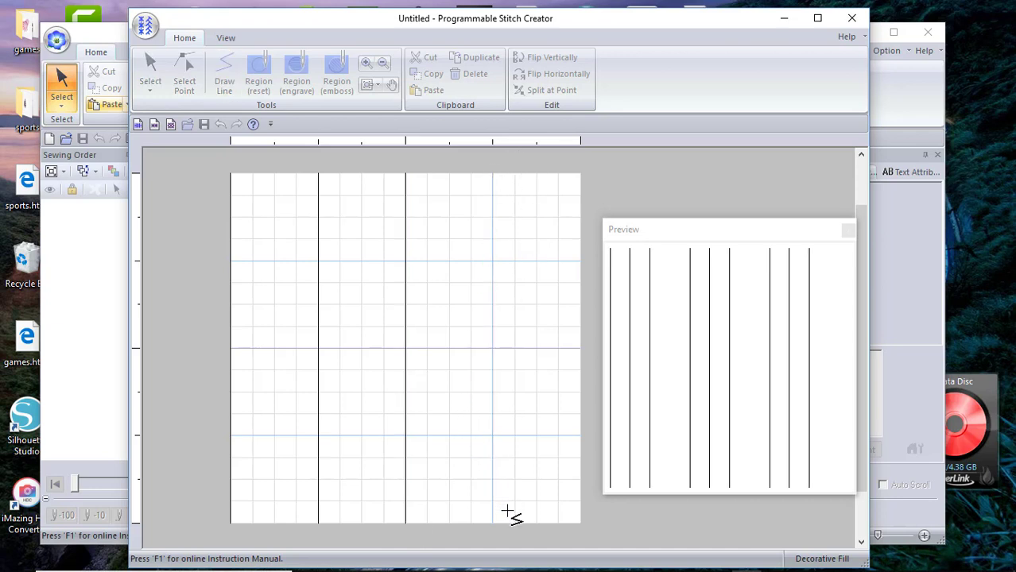
double_click(493, 523)
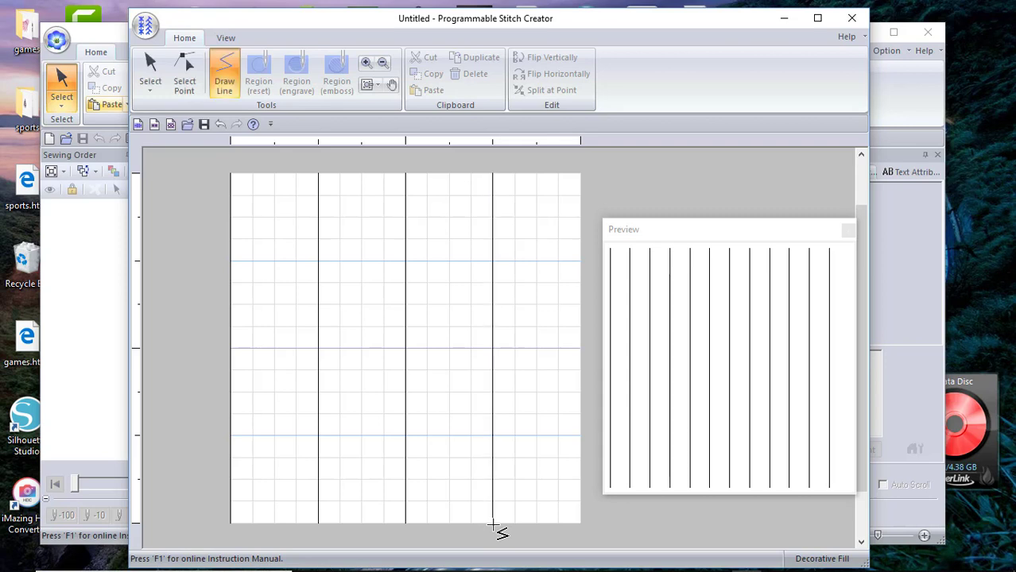
left_click(582, 174)
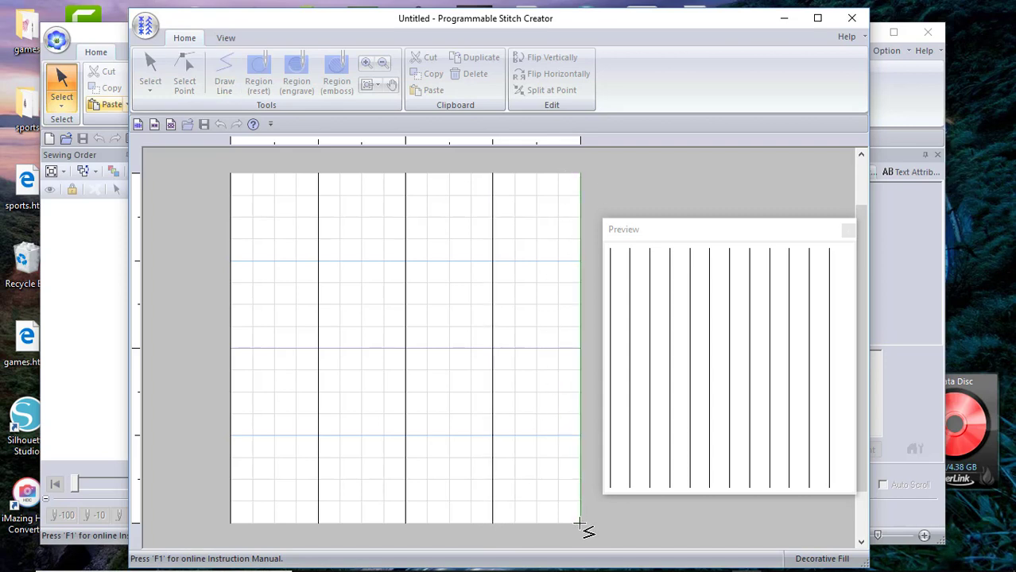
double_click(580, 523)
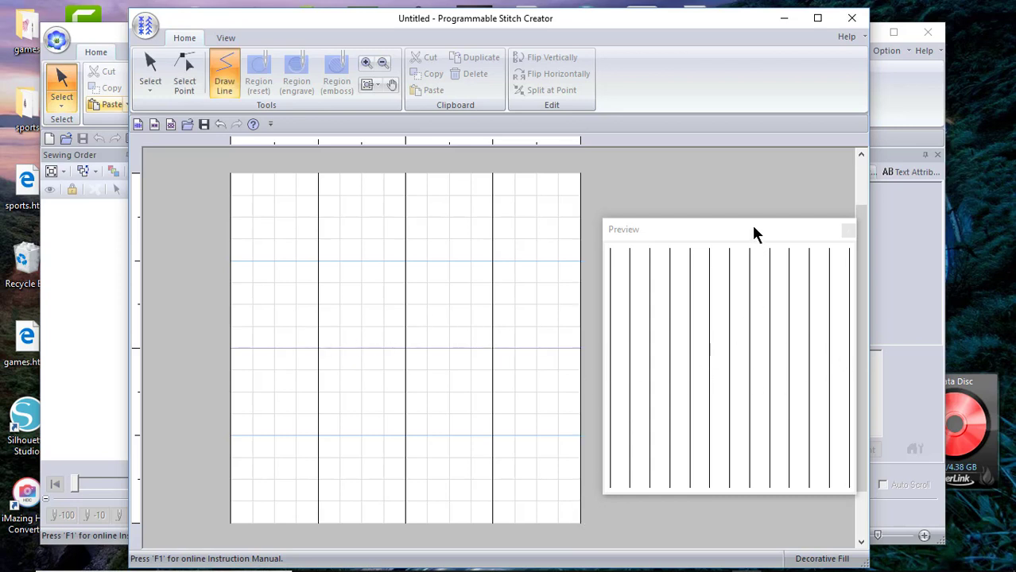
left_click_drag(756, 233, 745, 232)
left_click(231, 40)
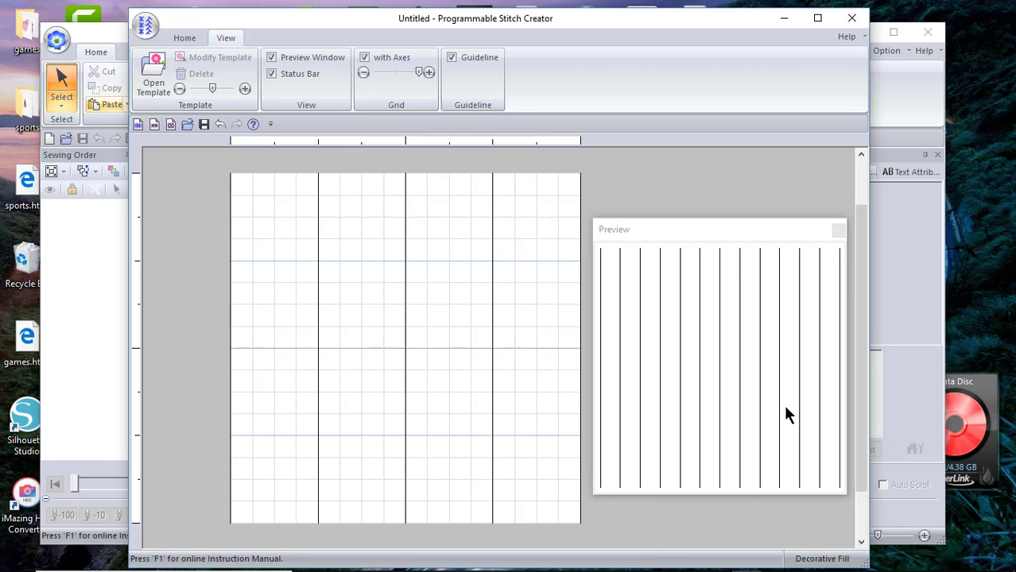
left_click(184, 39)
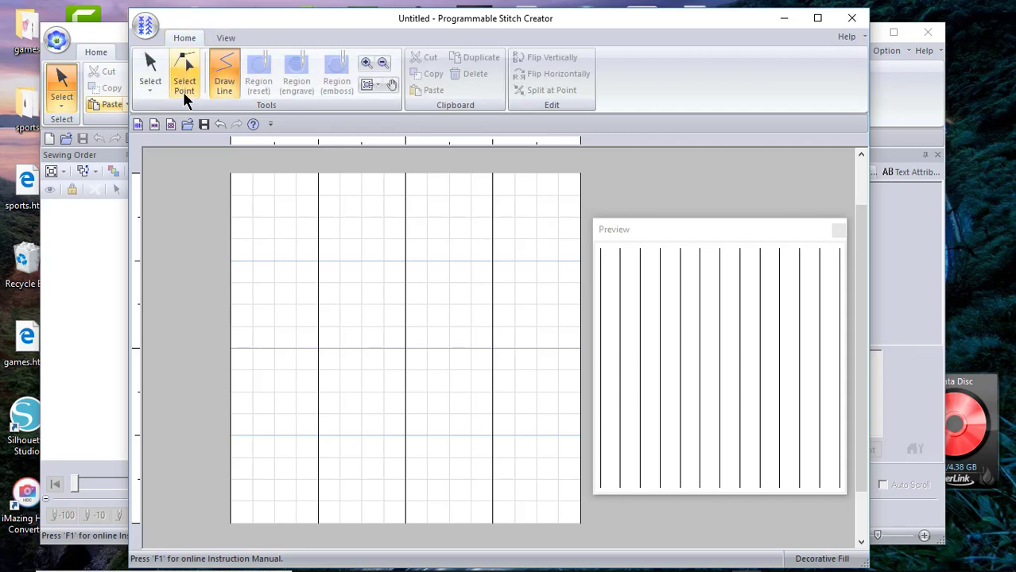
left_click(145, 38)
Check the Decorative Fill (*.plf) save type, cancel, and close Stitch Creator without saving.
left_click(178, 226)
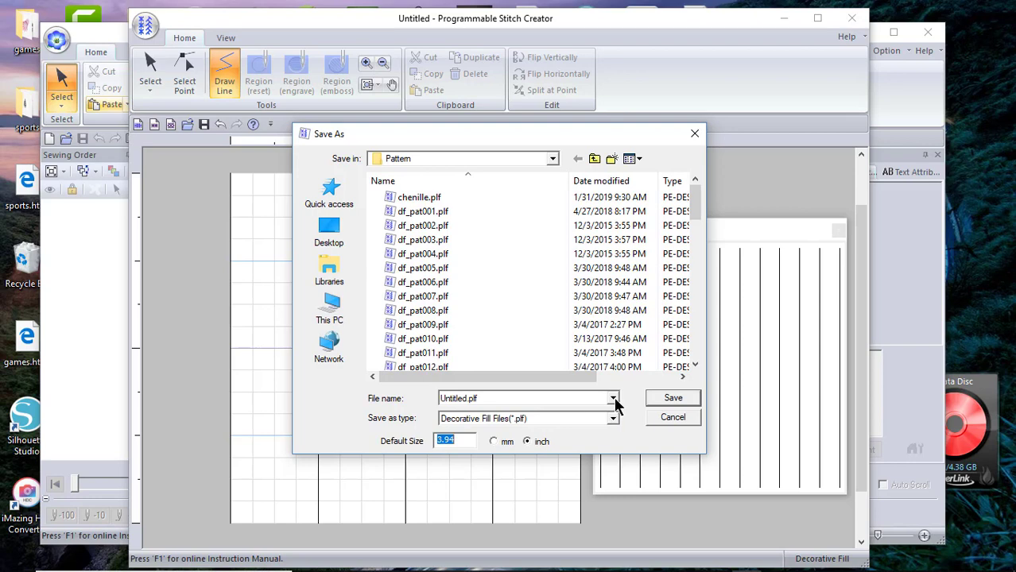
left_click_drag(697, 205, 695, 356)
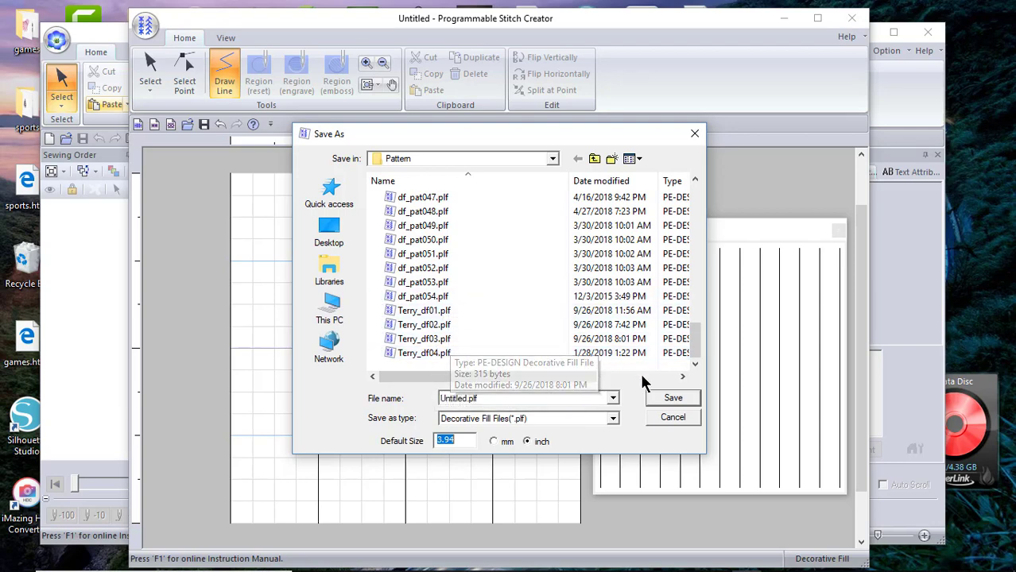
left_click(612, 421)
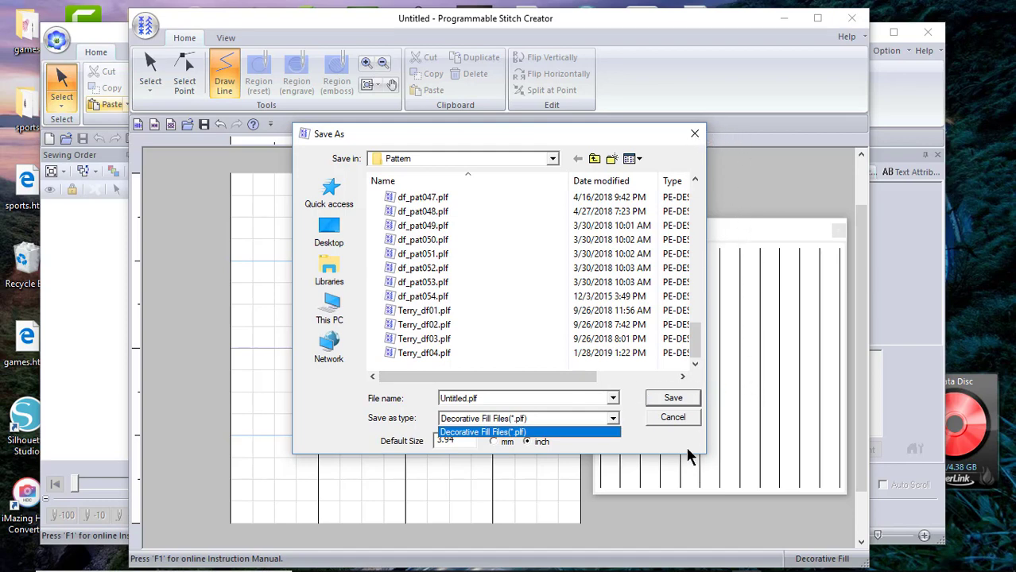
left_click(672, 421)
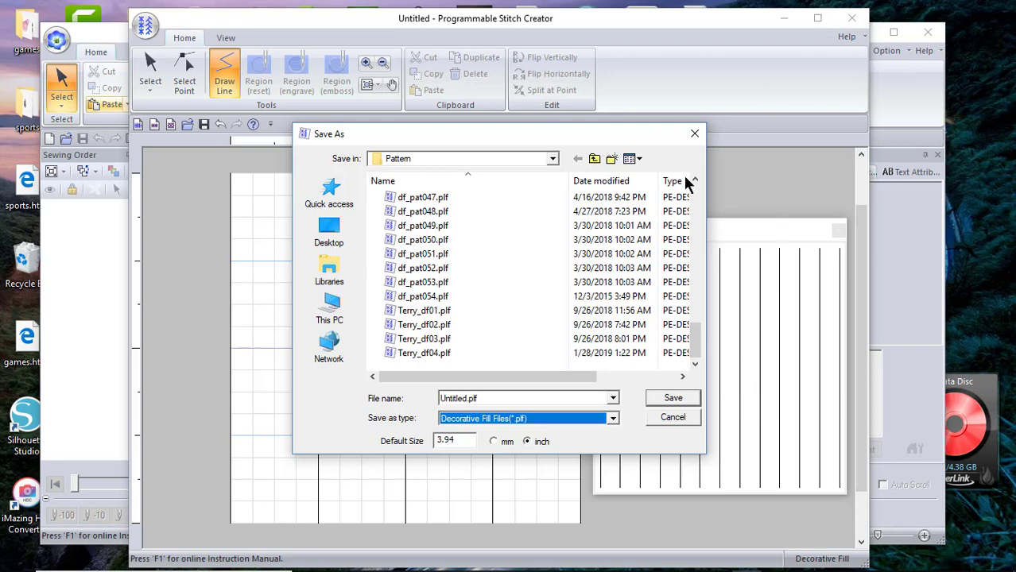
left_click(694, 134)
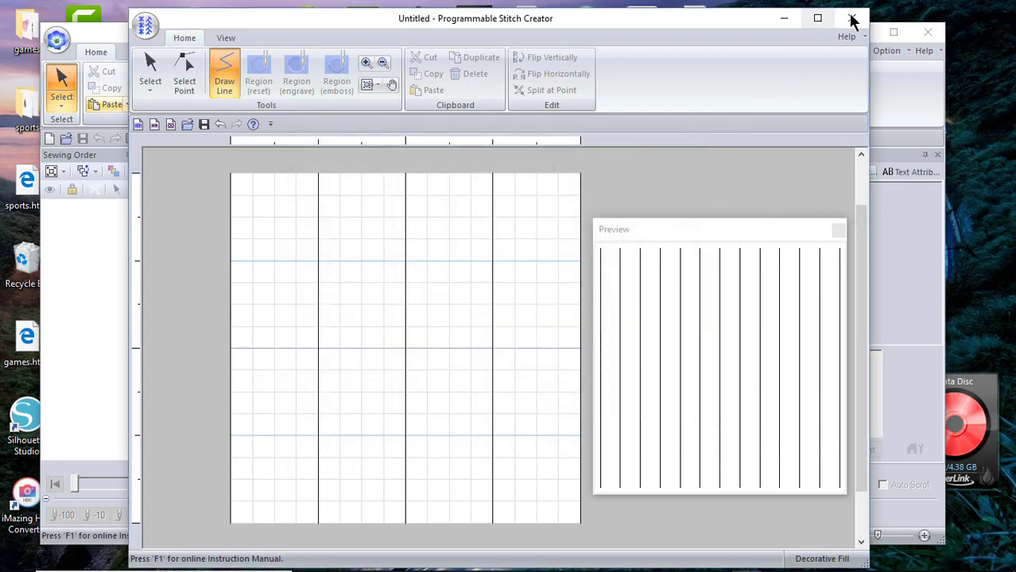
left_click(852, 20)
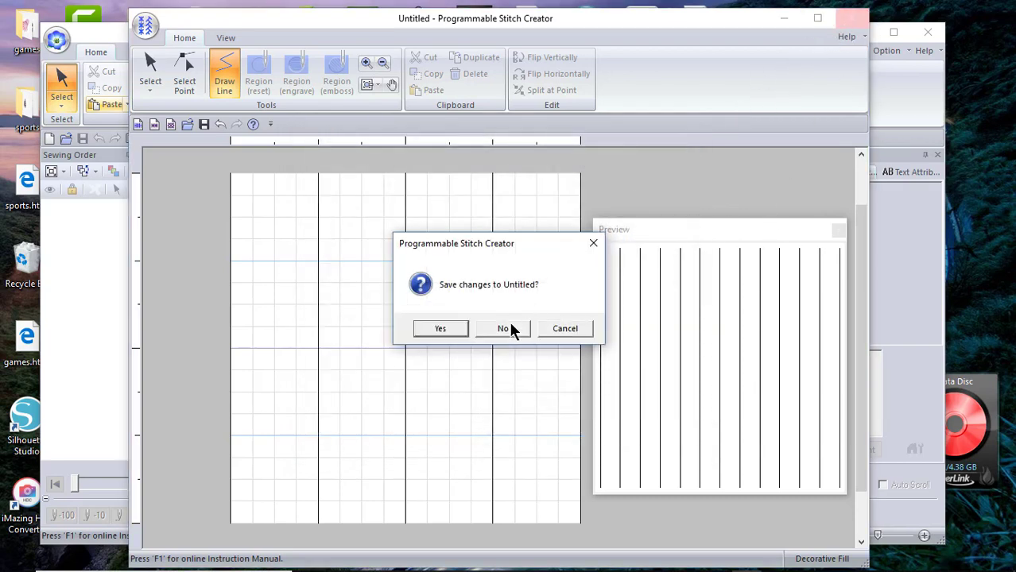
left_click(513, 330)
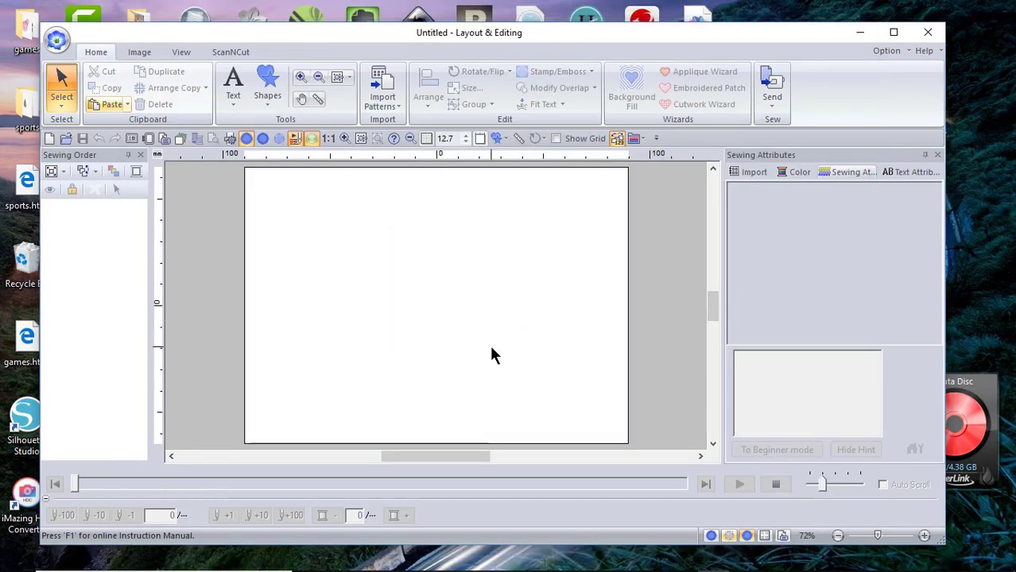
Draw a bear head shape from the shapes gallery onto the canvas.
left_click(267, 86)
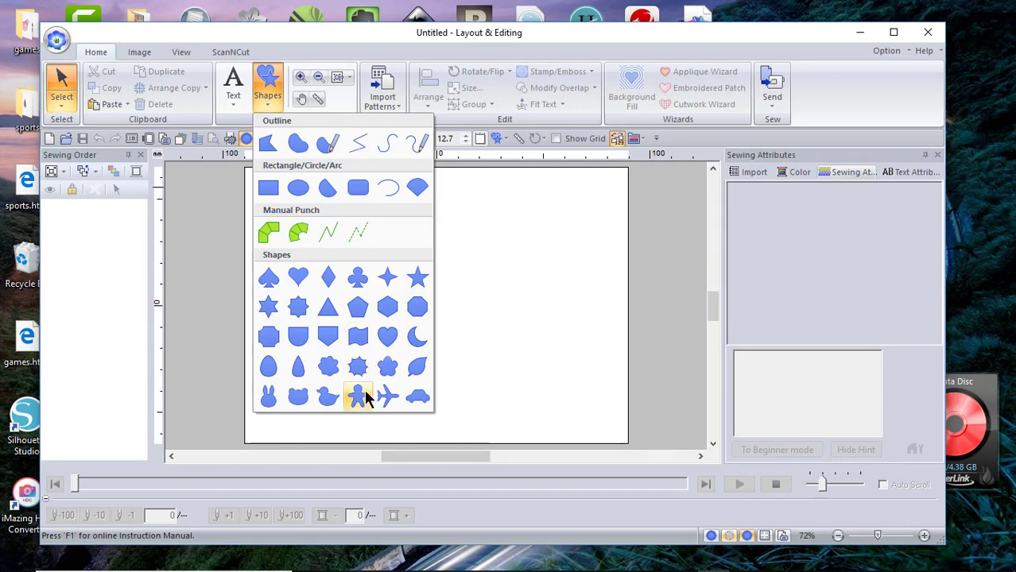
left_click(297, 395)
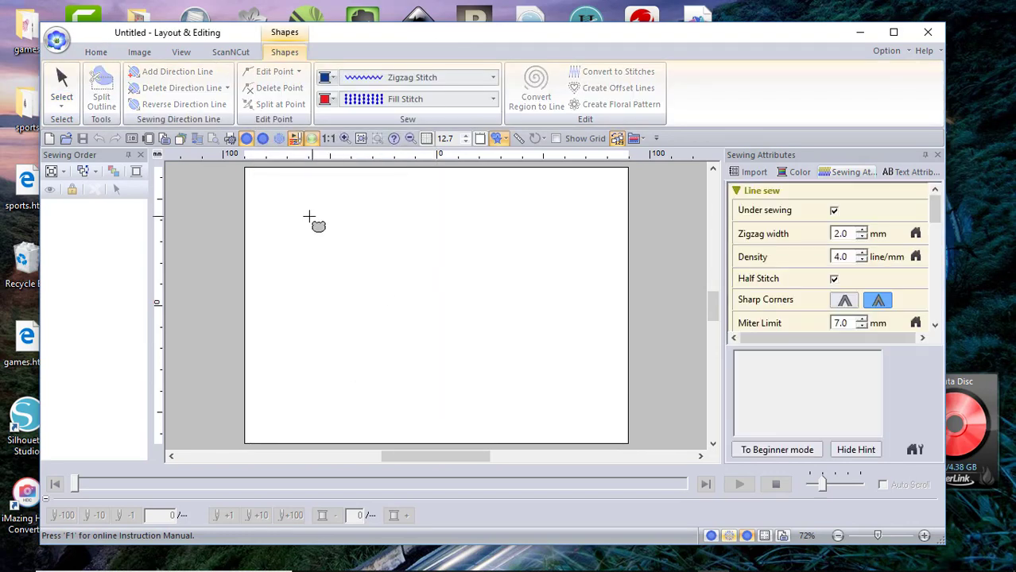
left_click_drag(306, 205, 578, 438)
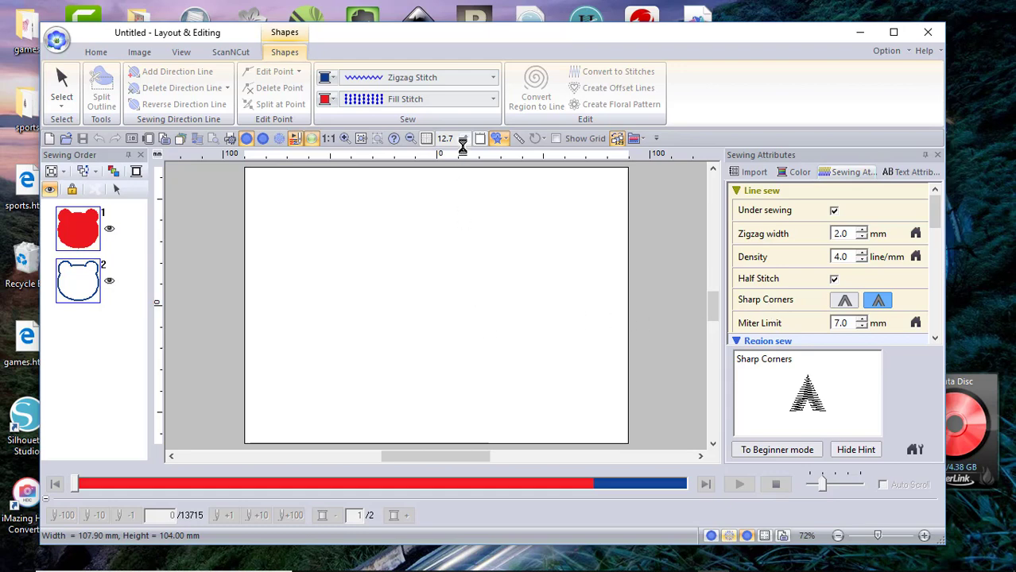
Give the bear a Decorative Fill Stitch and choose the chenille pattern in the browser.
left_click(493, 99)
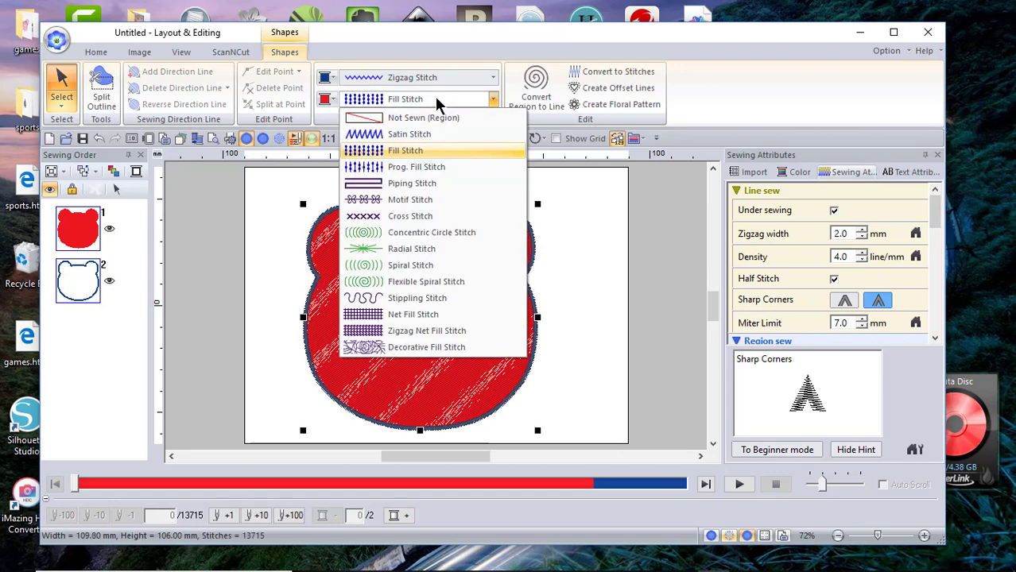
left_click(398, 348)
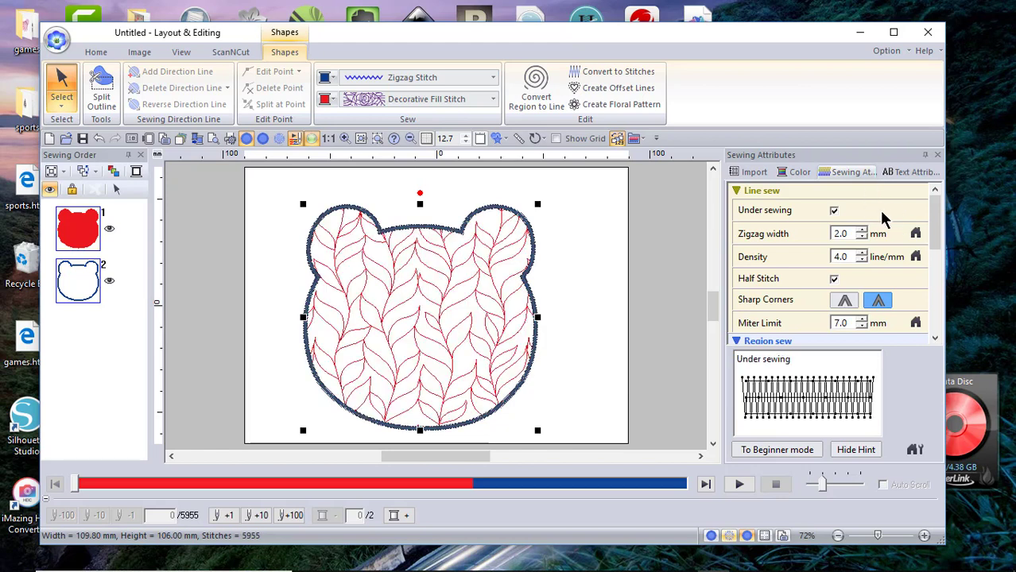
left_click_drag(936, 227, 935, 312)
scroll(833, 246, "up", 3)
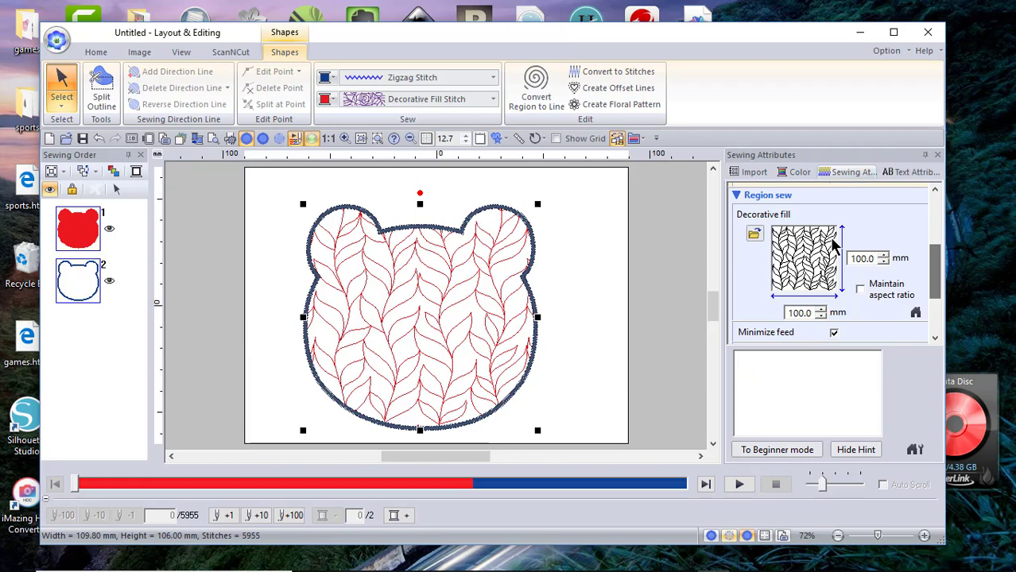
left_click(753, 232)
left_click(320, 230)
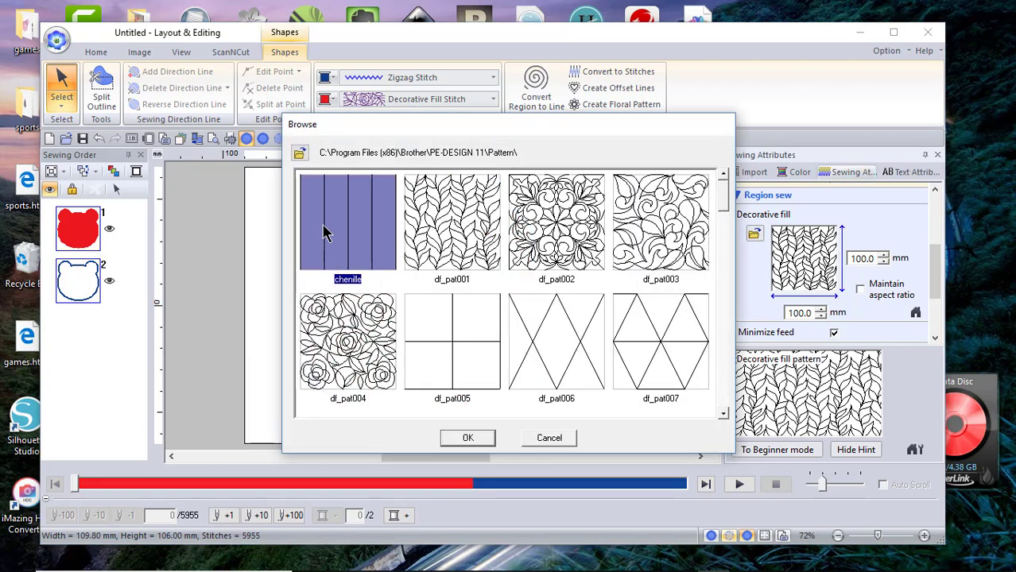
Apply the chenille pattern, set its width to 50 mm, and switch measurement units to inches.
left_click(466, 438)
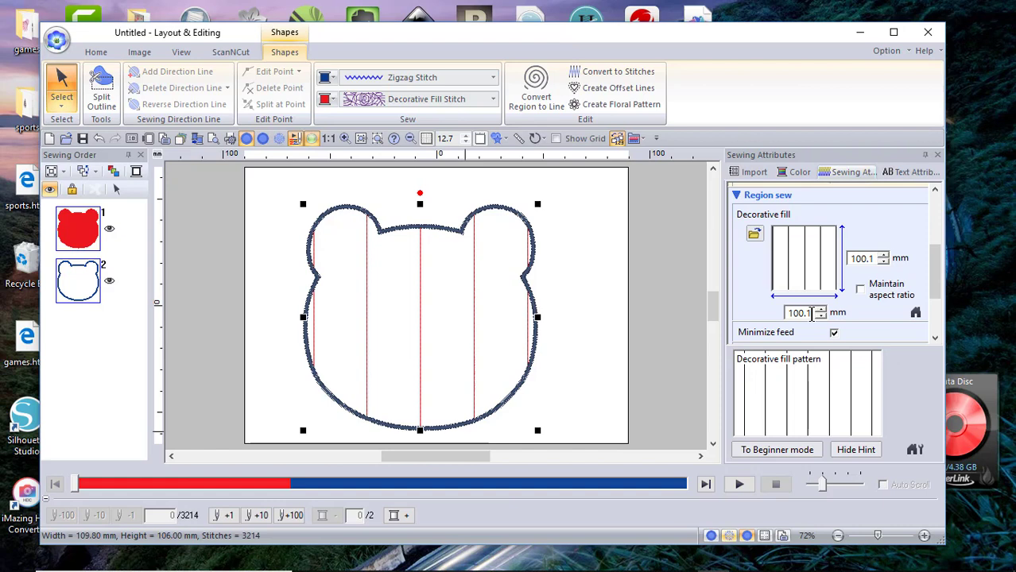
left_click_drag(811, 313, 749, 300)
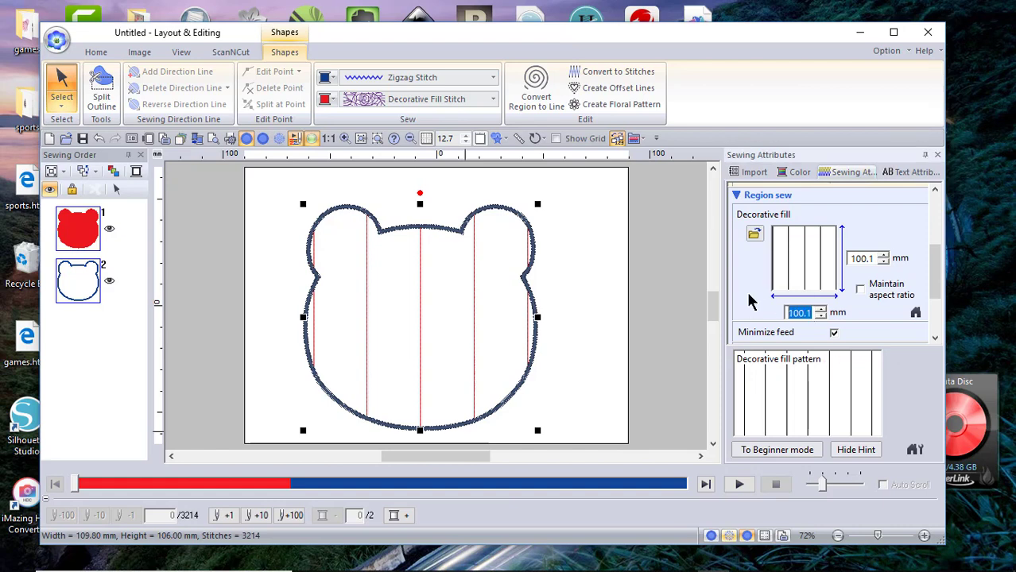
type("50")
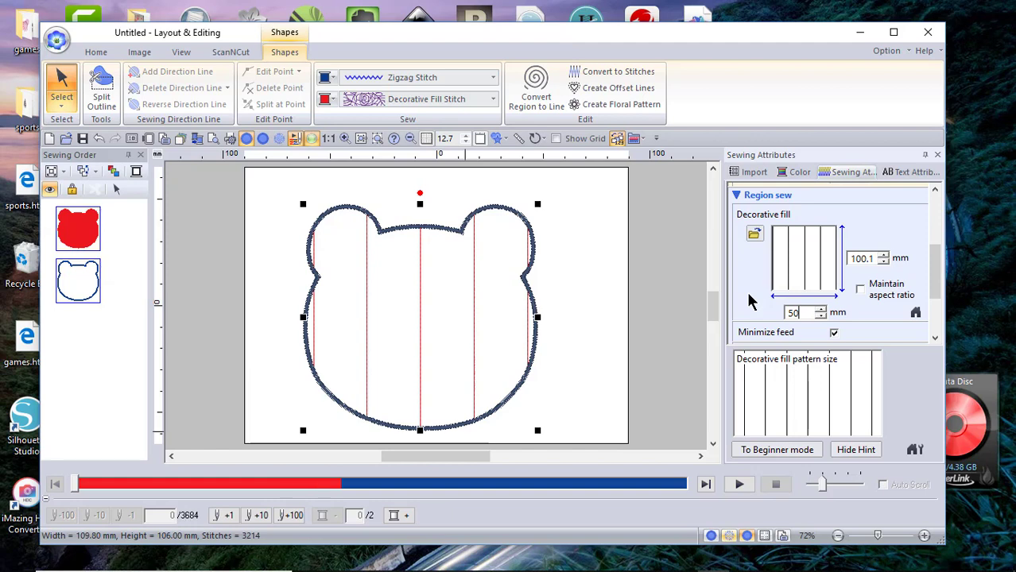
key("Return")
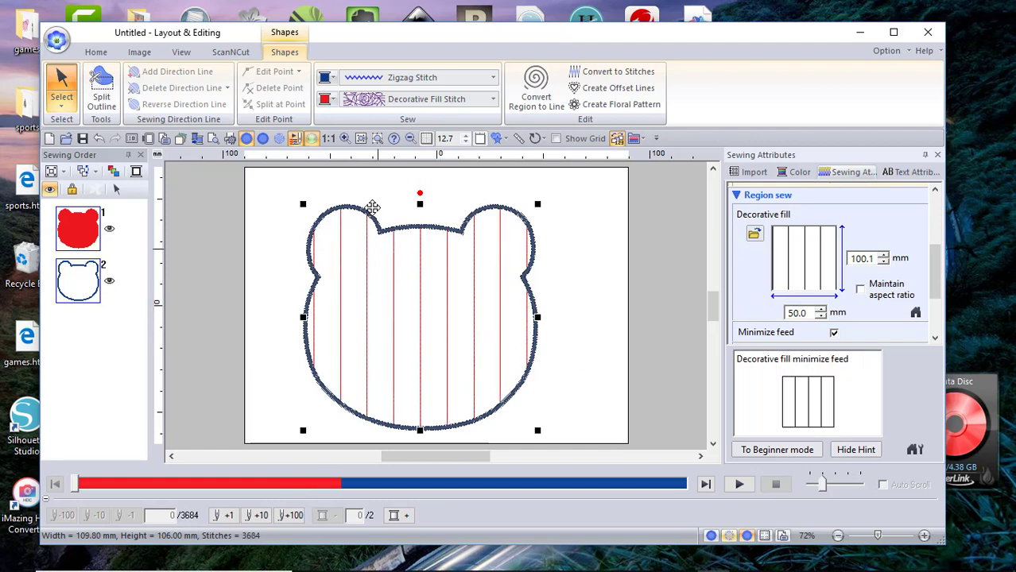
left_click(159, 159)
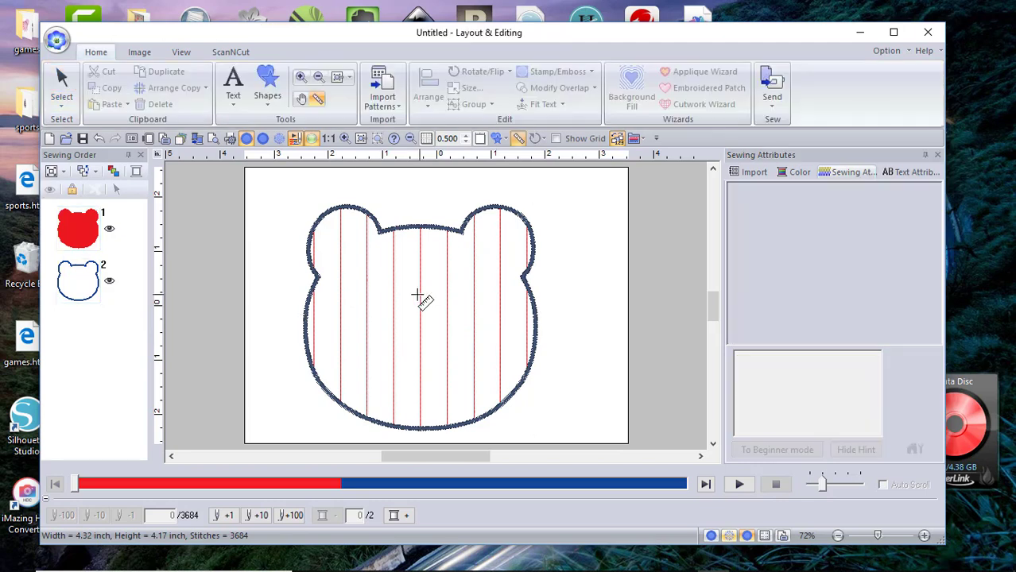
key("ctrl+m")
left_click_drag(421, 295, 447, 295)
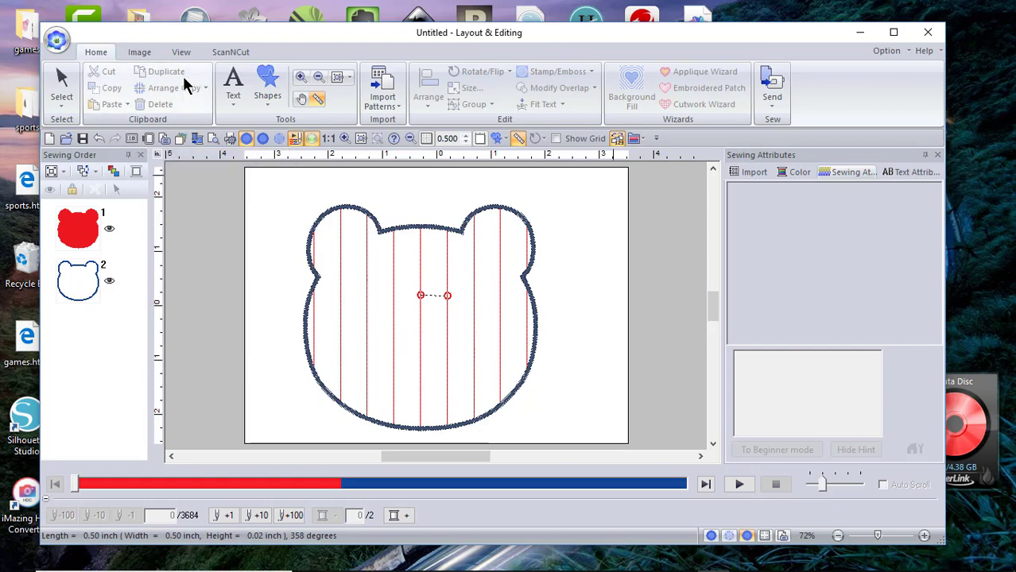
left_click(62, 89)
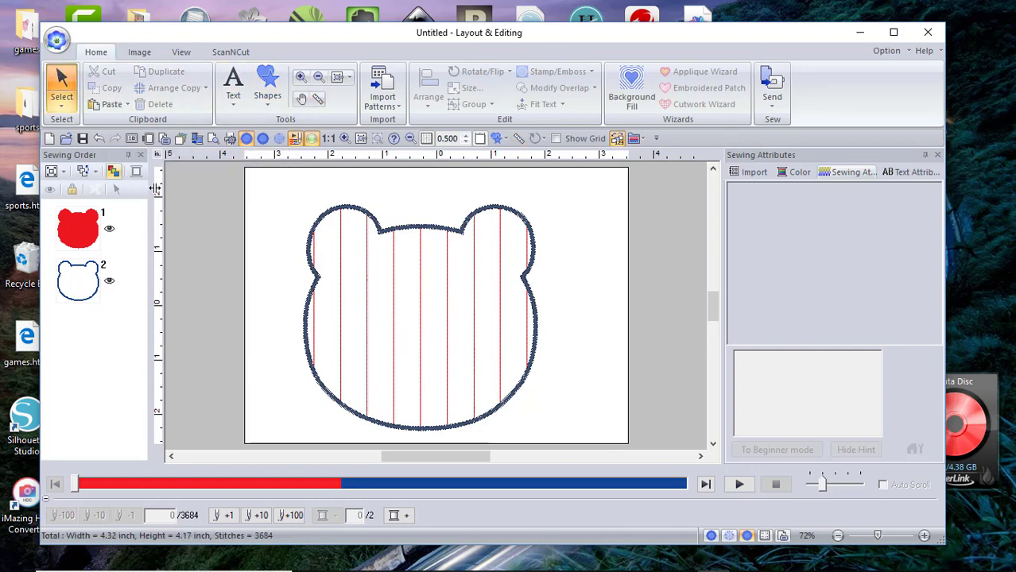
left_click_drag(262, 199, 573, 438)
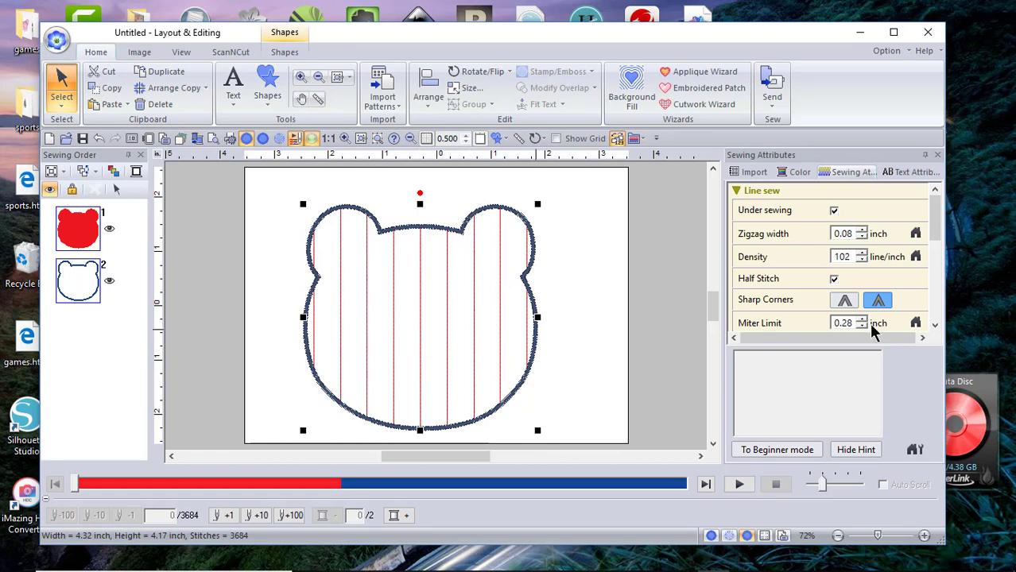
Rotate the bear's decorative fill direction to 60 degrees.
scroll(940, 264, "down", 1)
scroll(940, 265, "down", 4)
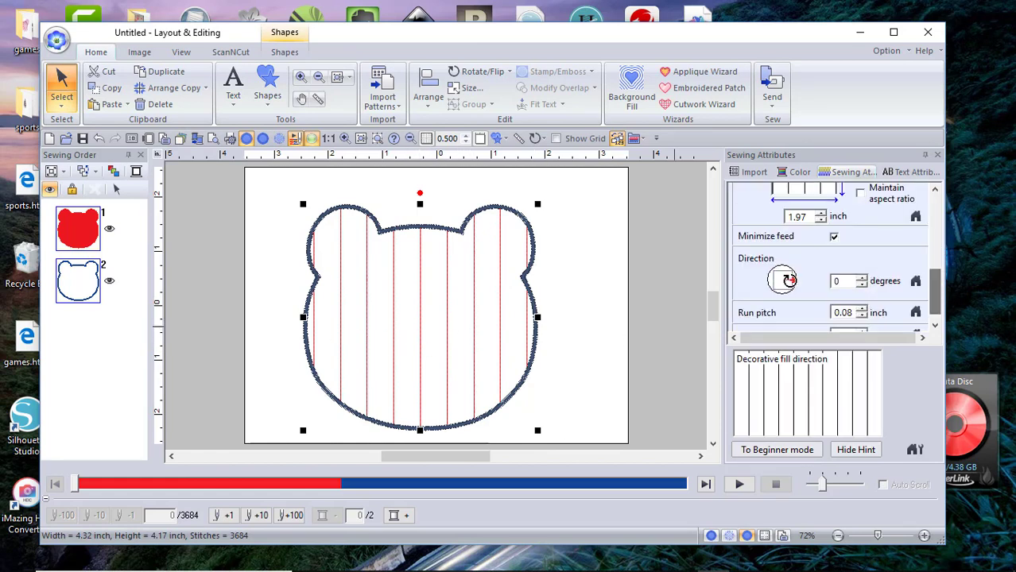
left_click_drag(793, 280, 798, 254)
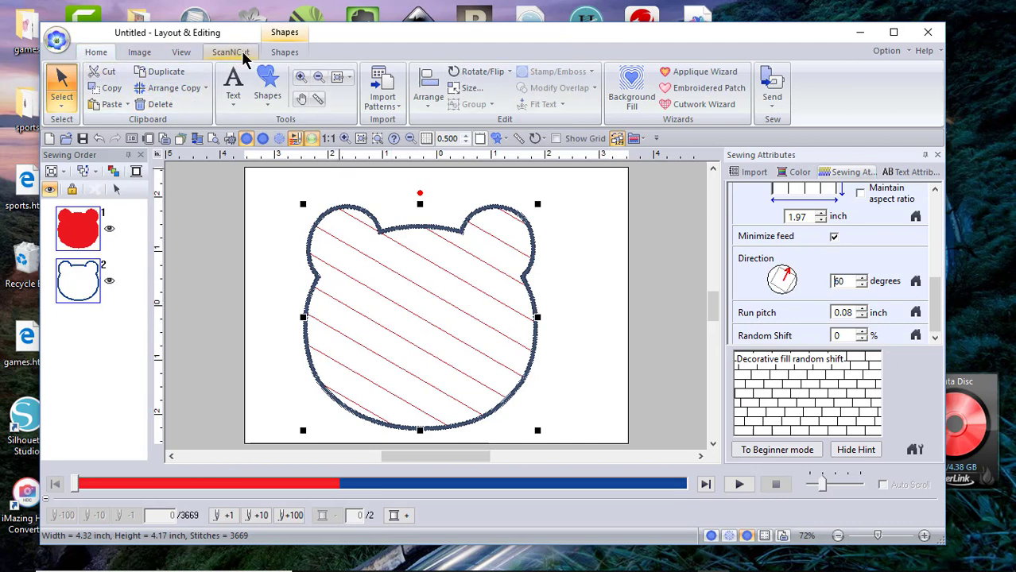
Set the bear's region stitch to Not Sewn and turn on Show Grid.
left_click(285, 53)
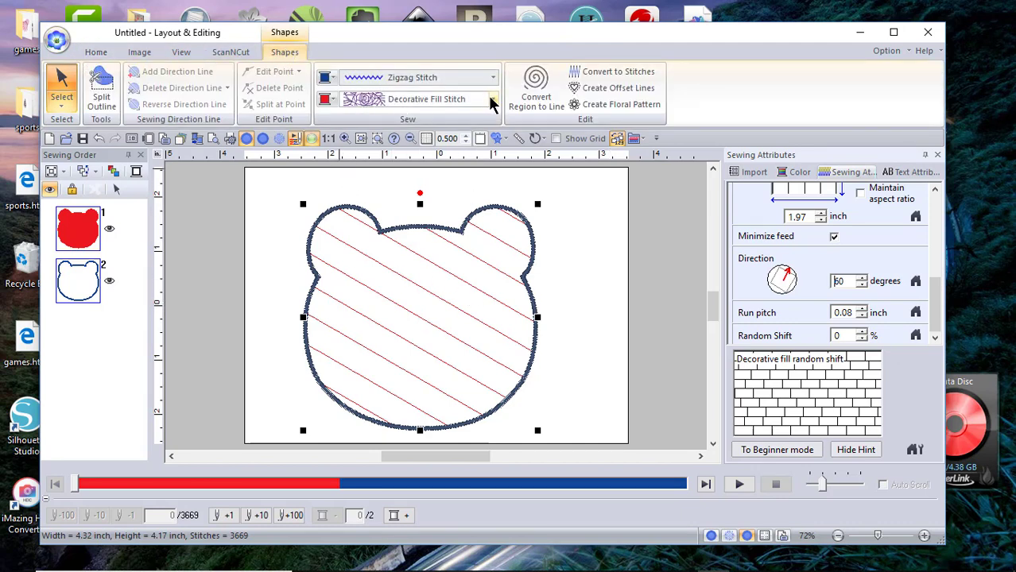
left_click(492, 100)
left_click(393, 116)
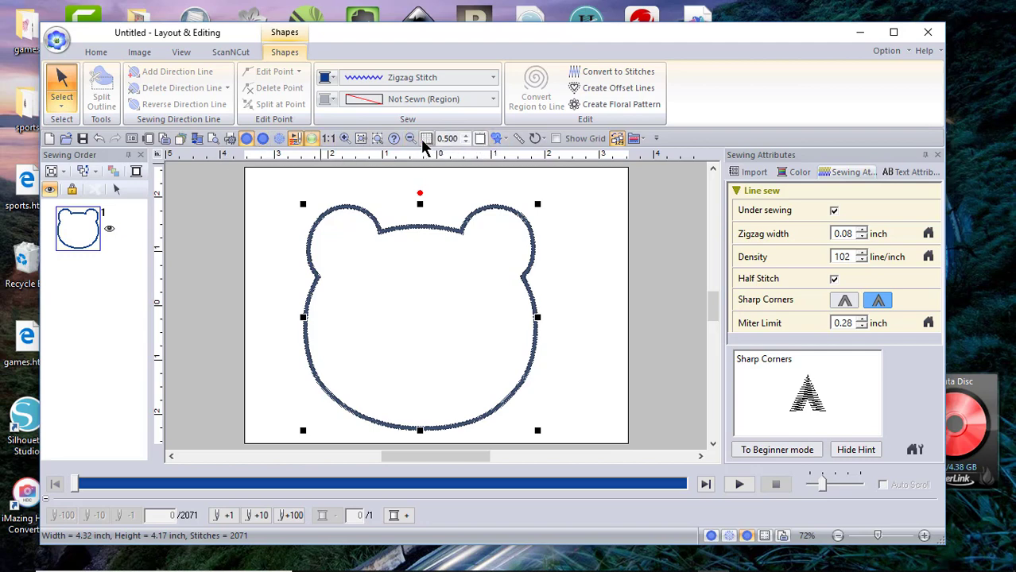
left_click(425, 138)
left_click(438, 157)
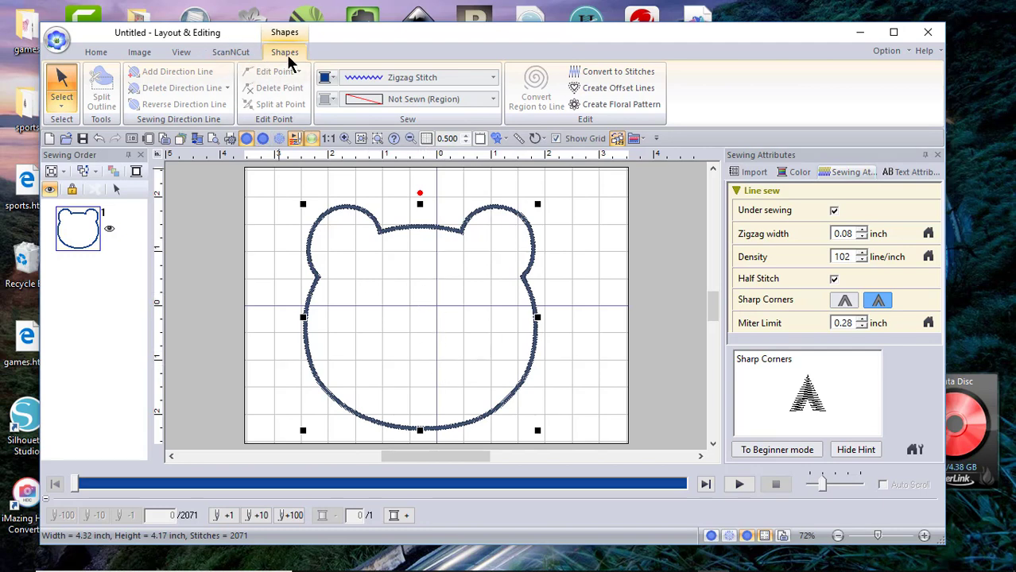
Choose the straight Outline line tool and draw the first vertical line inside the bear.
left_click(213, 221)
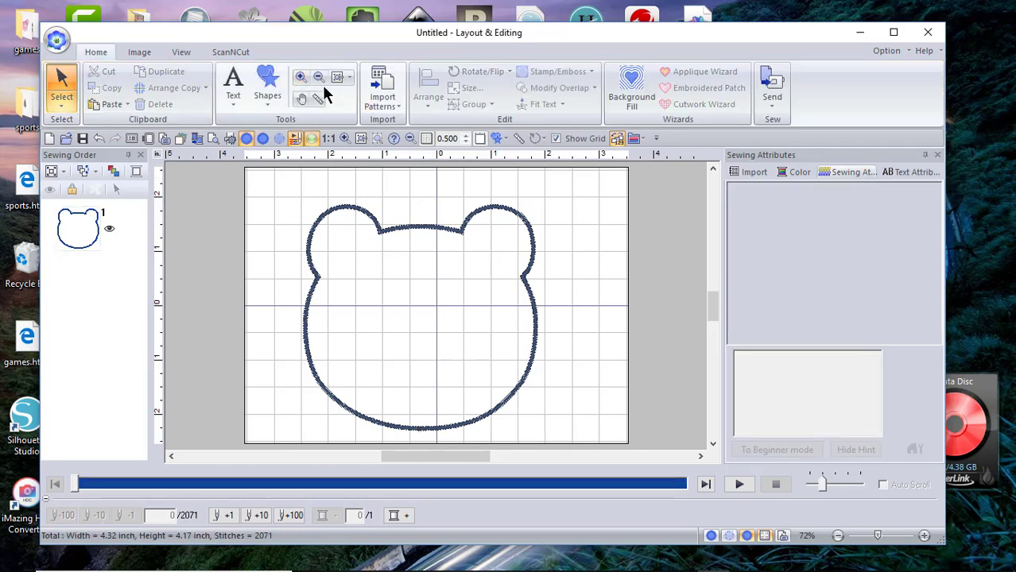
left_click(271, 95)
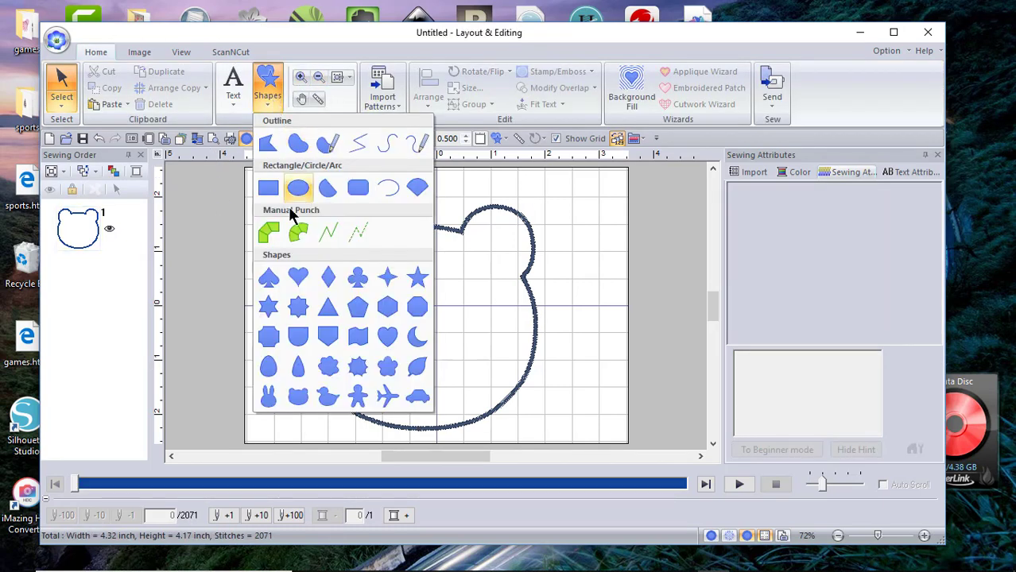
left_click(362, 143)
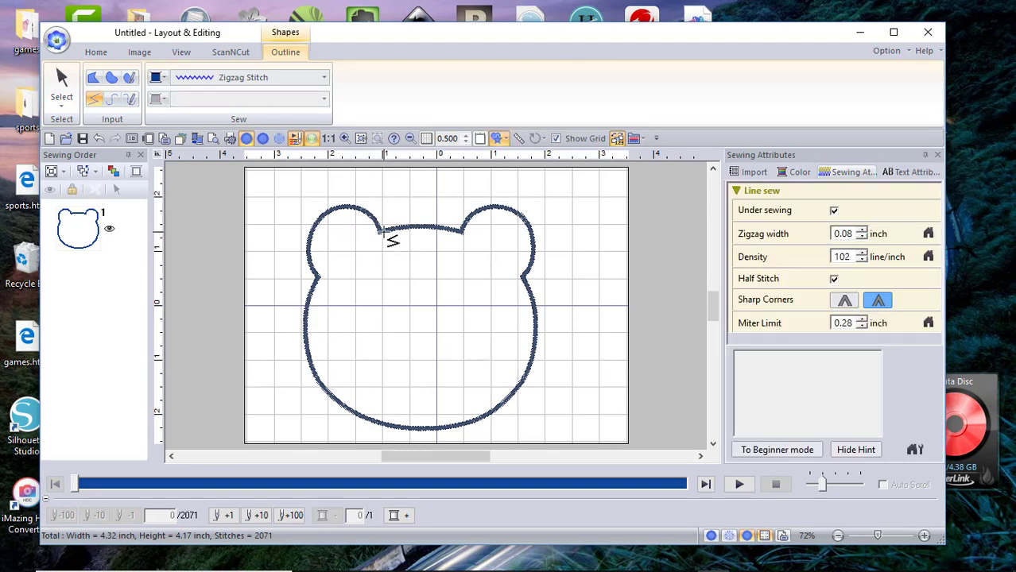
left_click(384, 233)
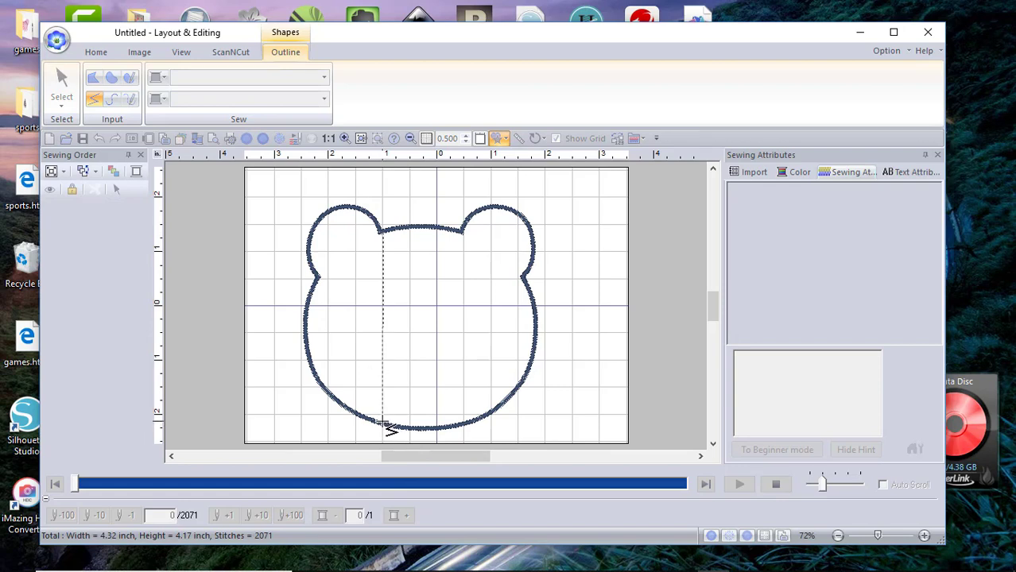
double_click(383, 424)
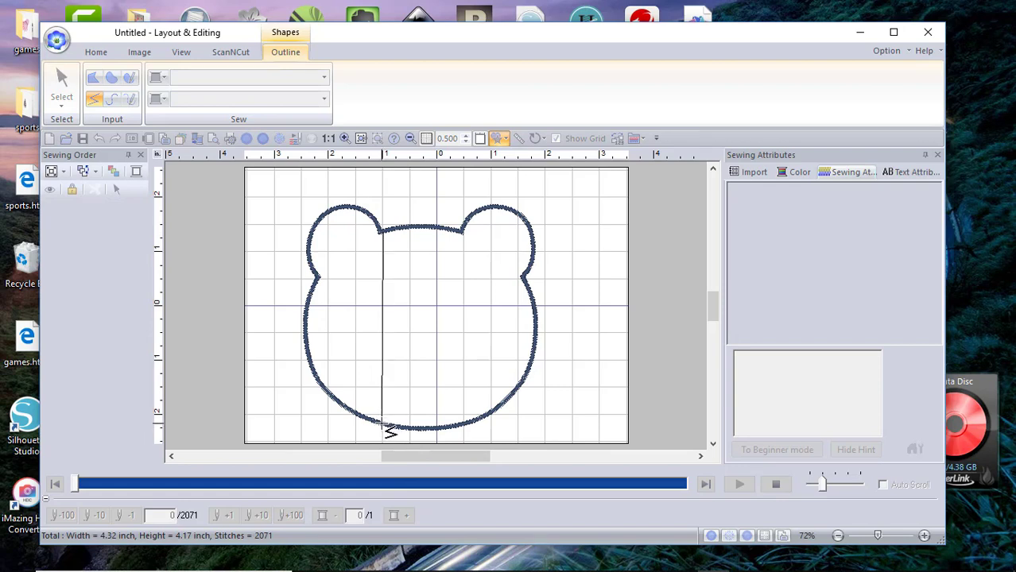
Draw four more vertical lines inside the bear, then select the two rightmost lines.
left_click(410, 230)
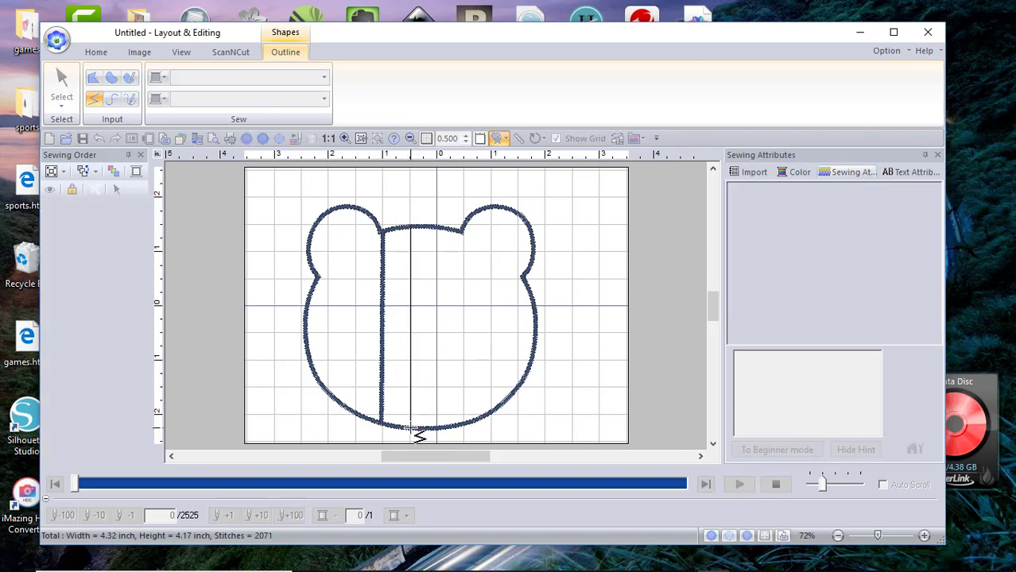
double_click(412, 428)
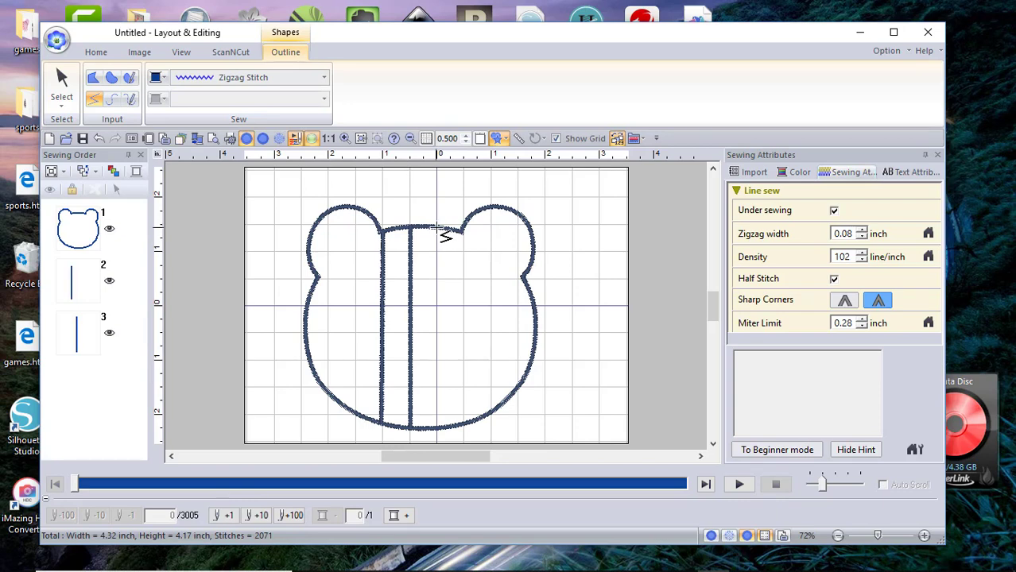
left_click(436, 229)
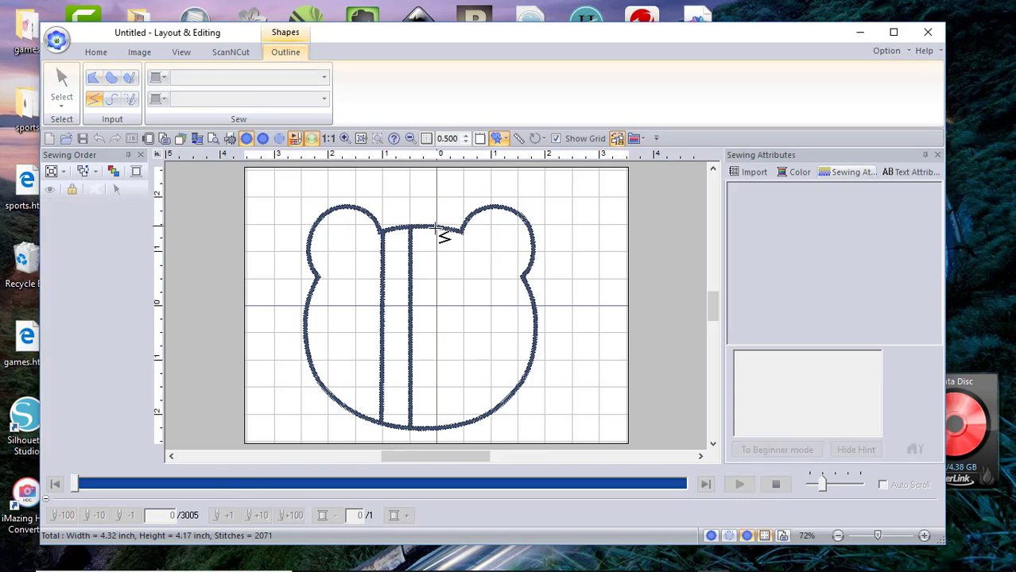
double_click(436, 427)
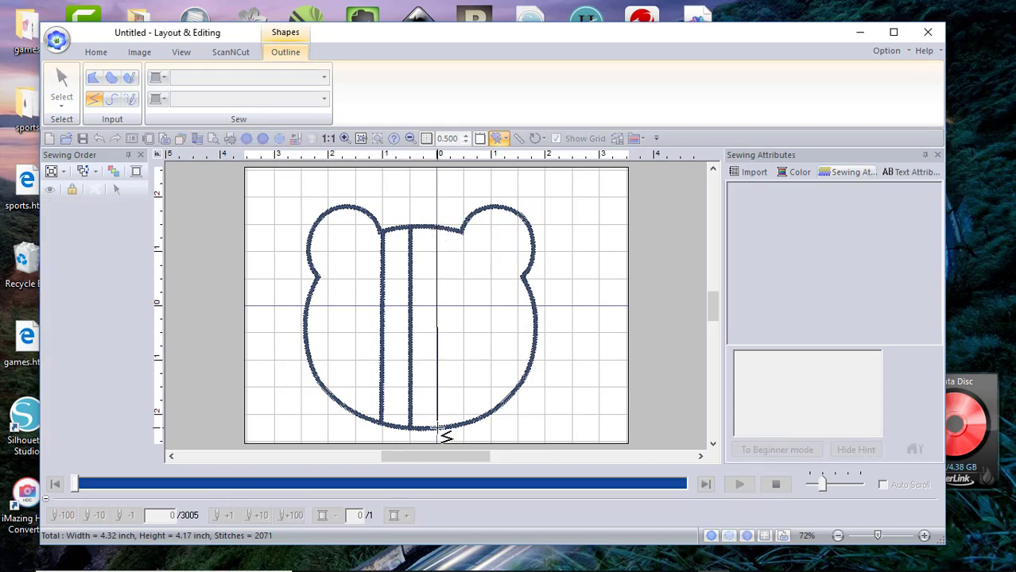
left_click(326, 226)
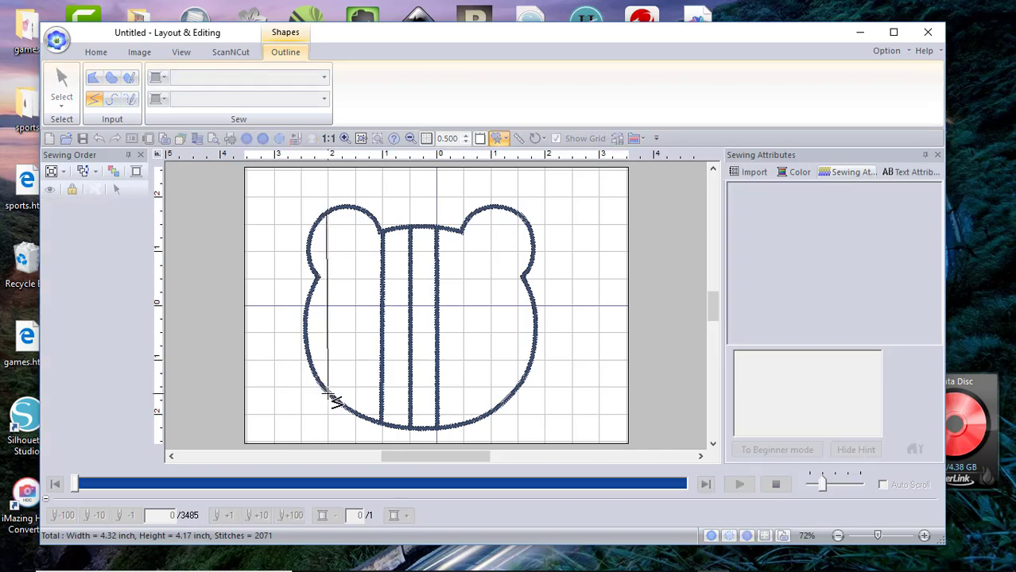
double_click(327, 393)
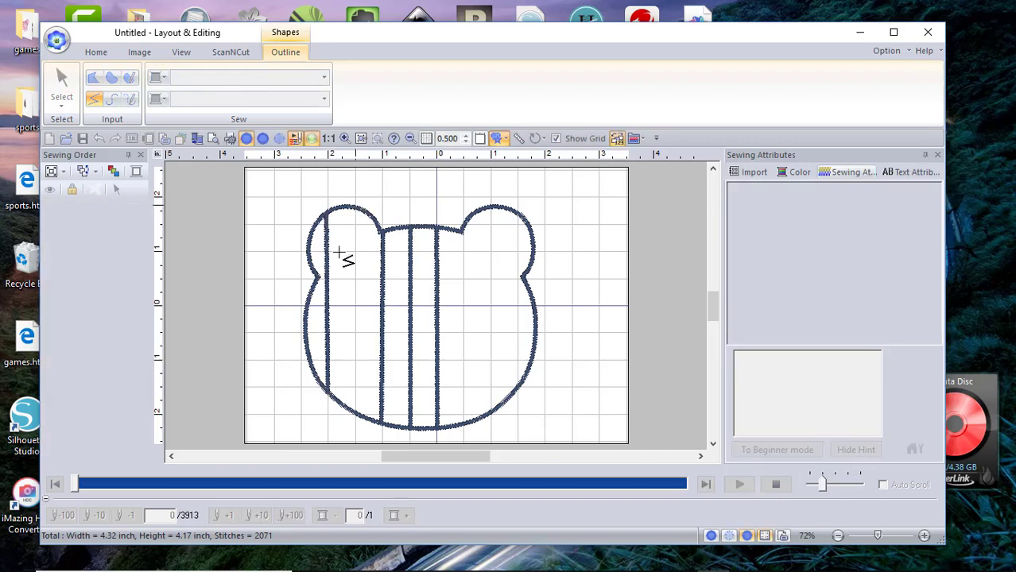
left_click(356, 384)
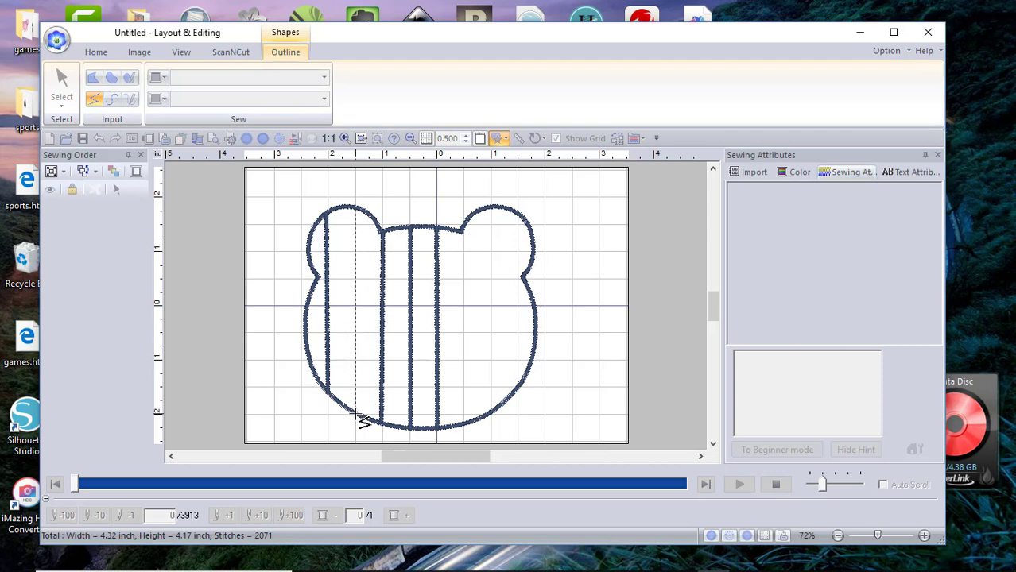
double_click(356, 414)
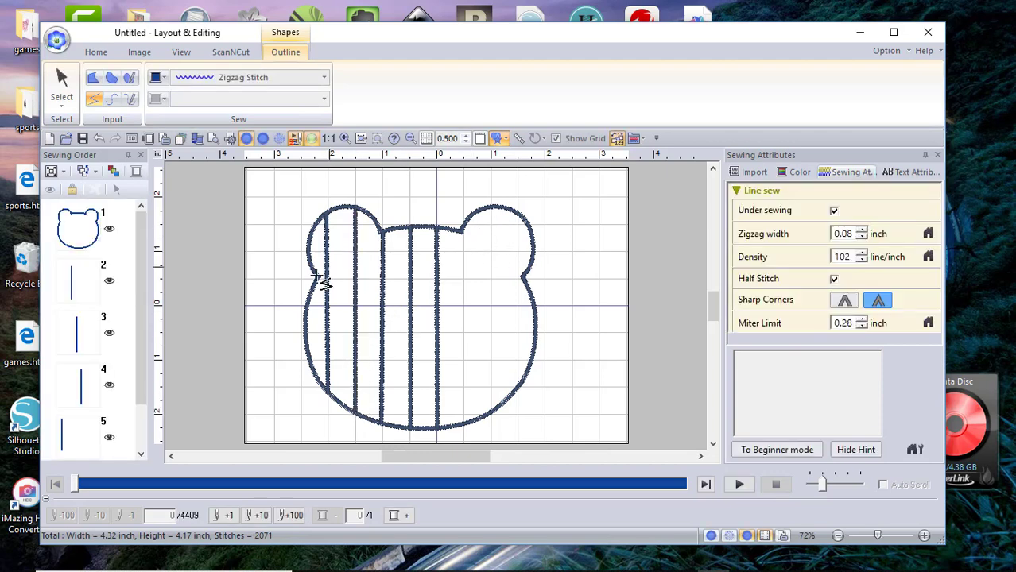
left_click_drag(133, 319, 134, 402)
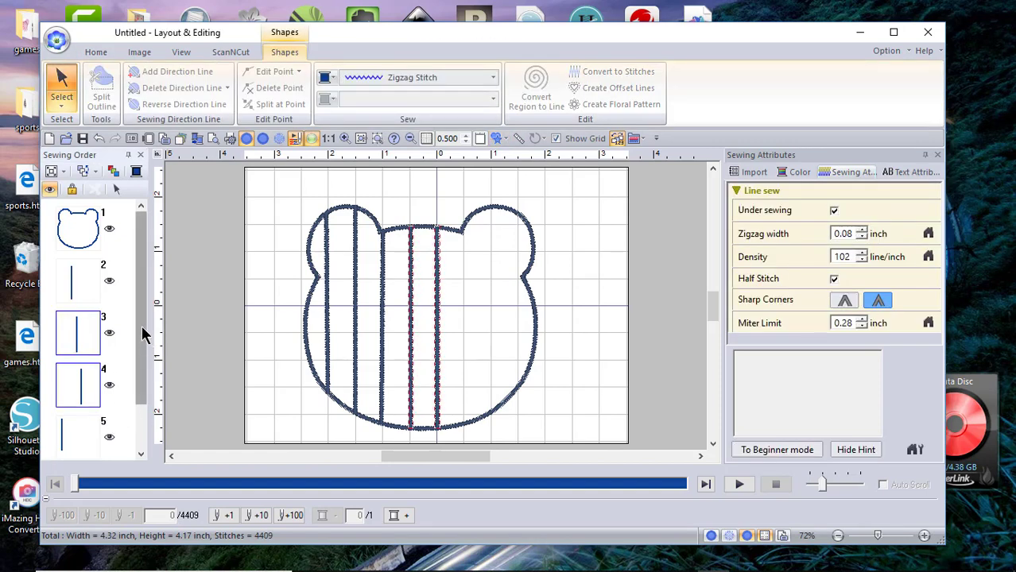
Move sewing-order items 5 and 6 above item 2, then select all five stripes.
left_click_drag(143, 335, 143, 377)
left_click(69, 380)
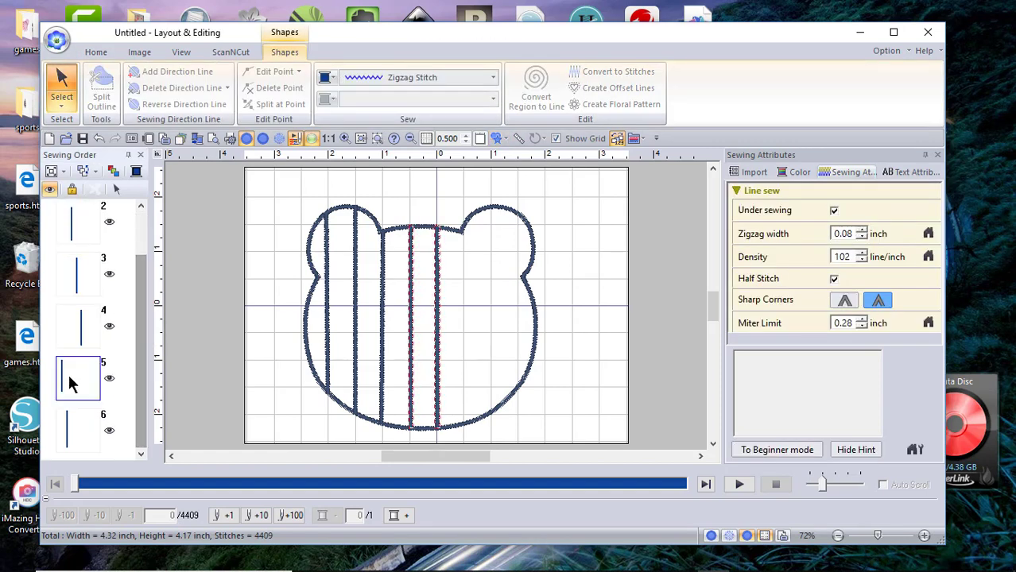
left_click(79, 415, "shift")
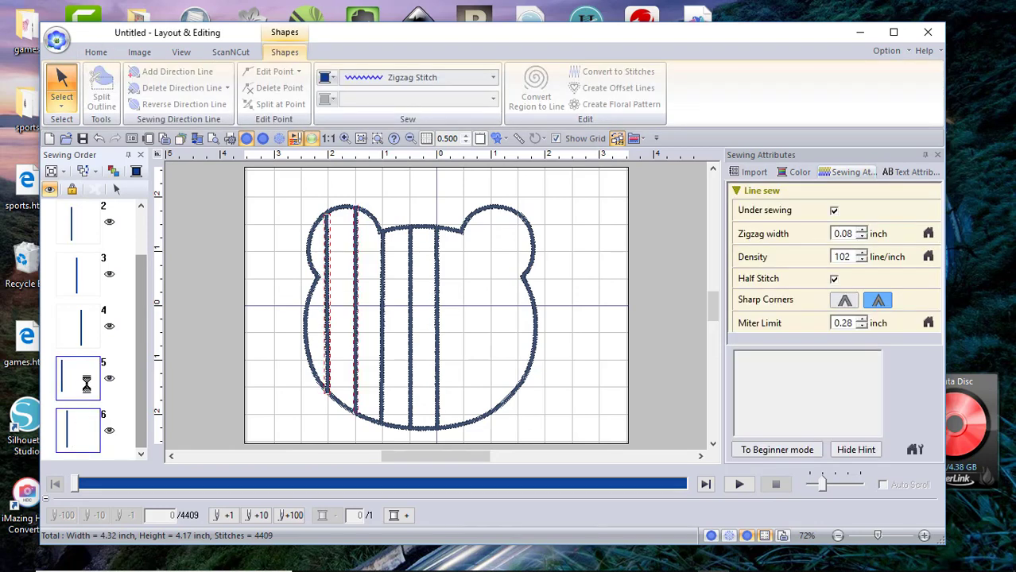
mouse_move(79, 375)
left_mouse_down()
mouse_move(91, 239)
mouse_move(102, 219)
mouse_move(83, 220)
mouse_move(83, 193)
mouse_move(63, 287)
mouse_move(94, 273)
left_mouse_up()
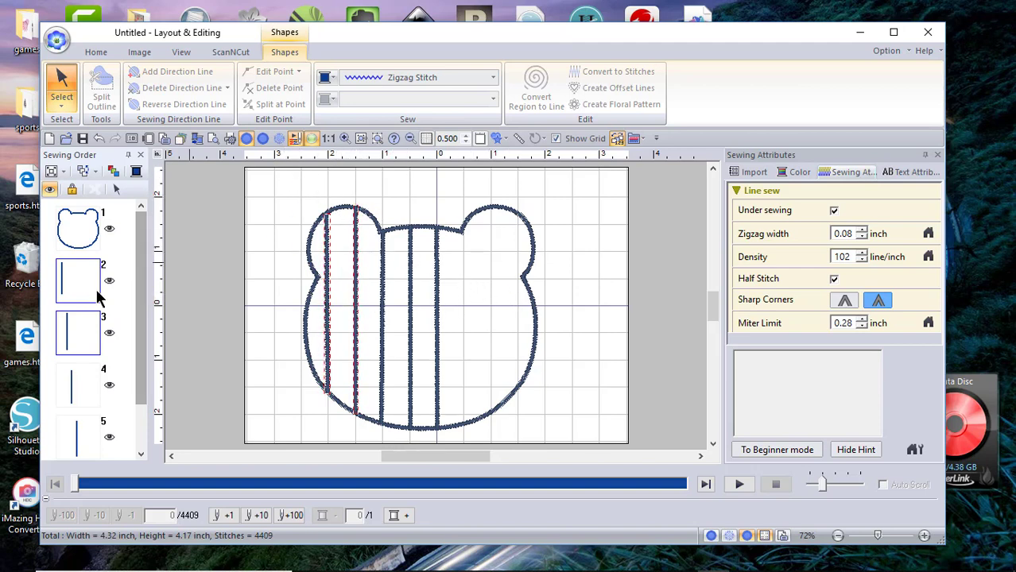
left_click(197, 267)
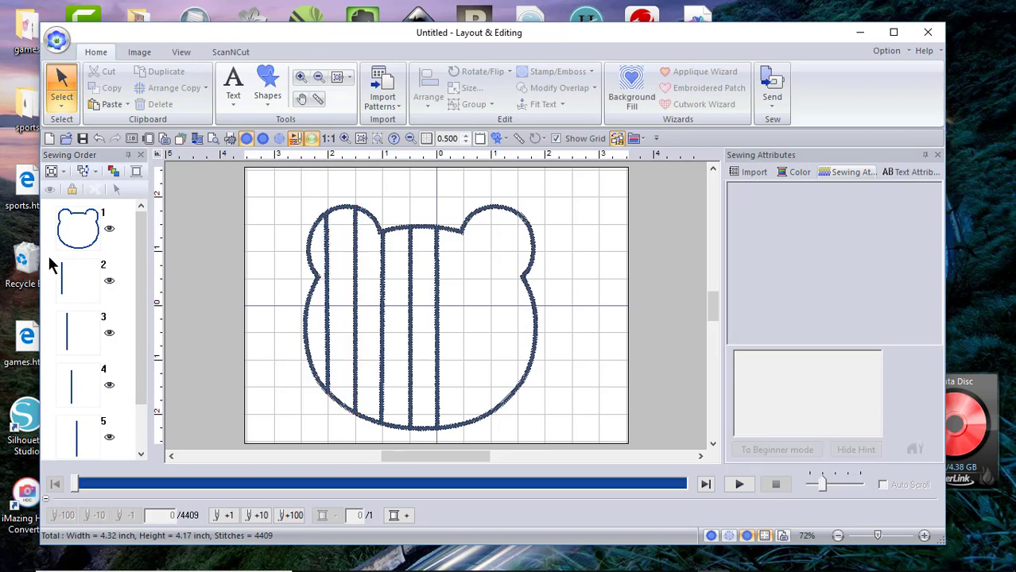
left_click_drag(105, 269, 113, 498)
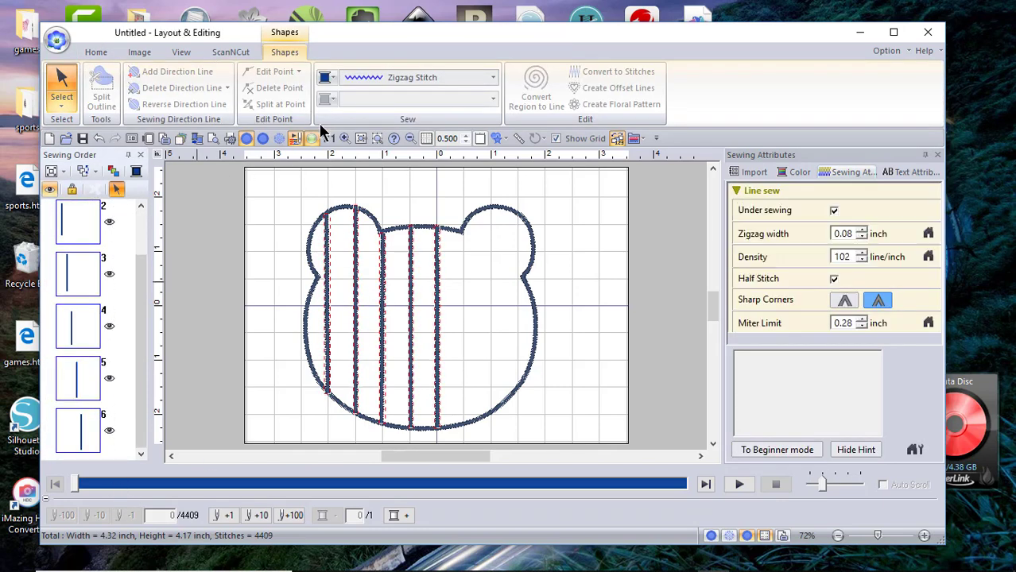
Change the five stripes to red Running Stitch lines and deselect them.
left_click(493, 77)
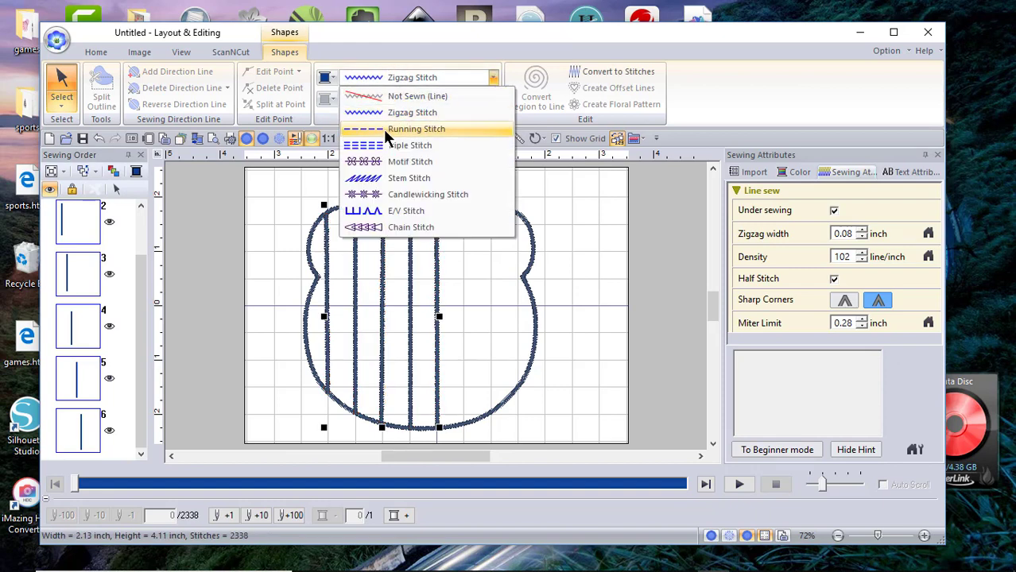
left_click(386, 131)
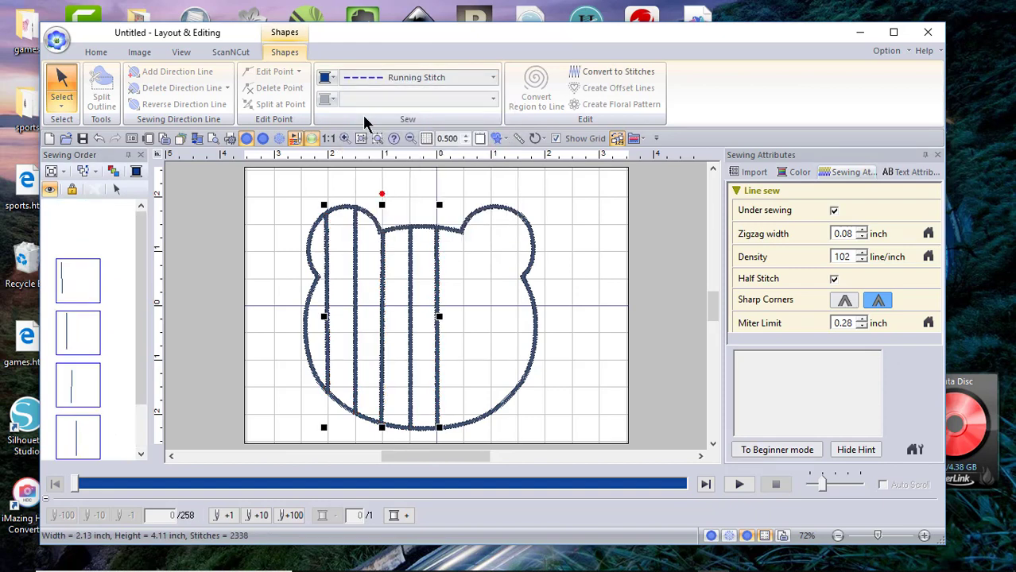
left_click(334, 78)
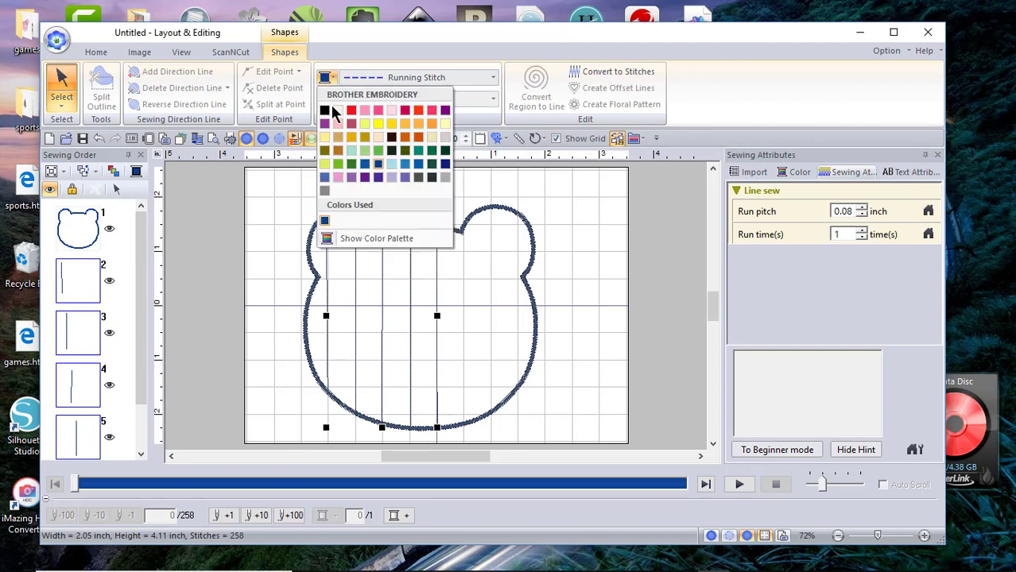
left_click(352, 112)
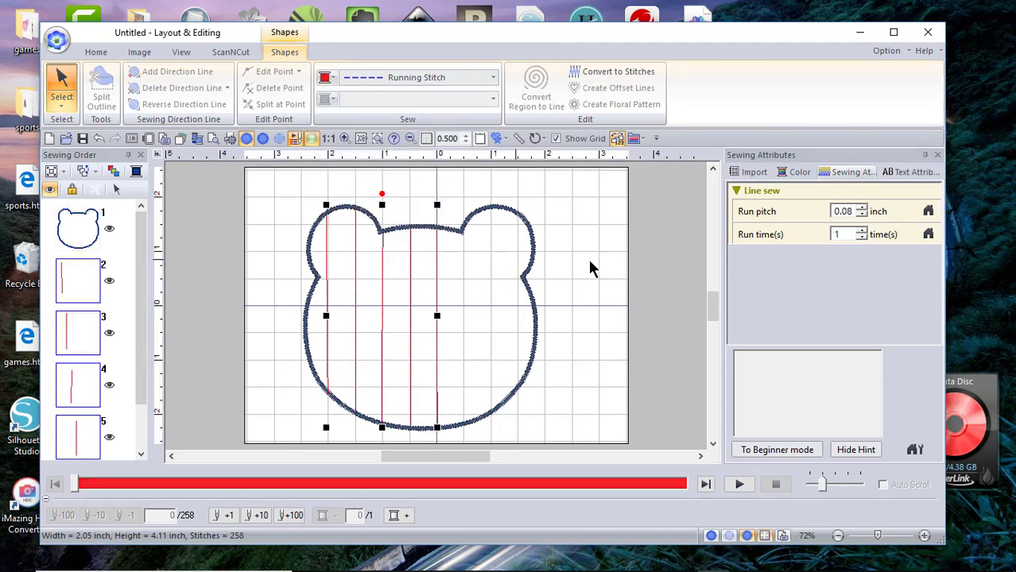
left_click(199, 205)
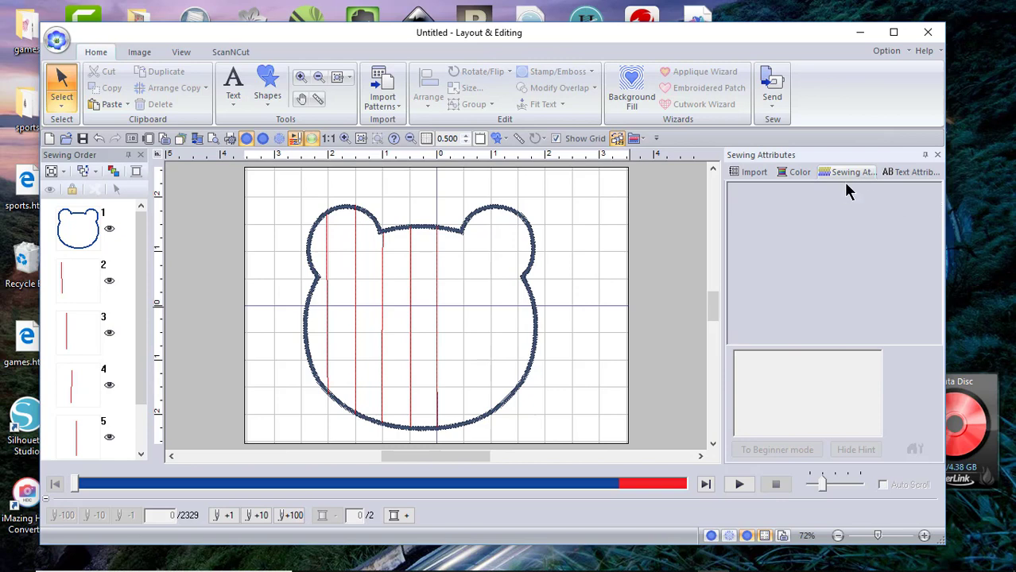
Marquee-select the red stripe items 2–6 in Sewing Order and remove them.
left_click(69, 278)
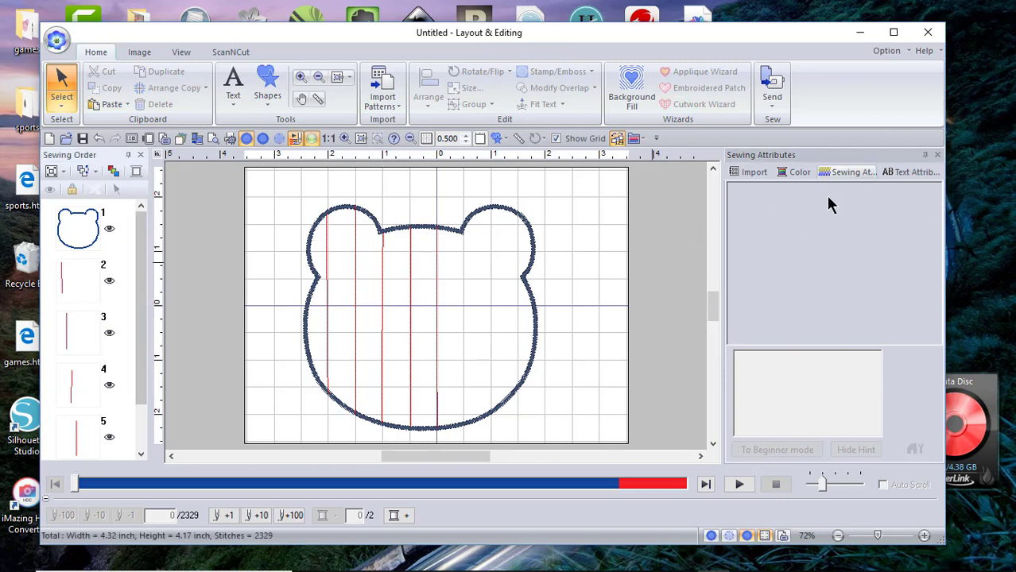
left_click(75, 275)
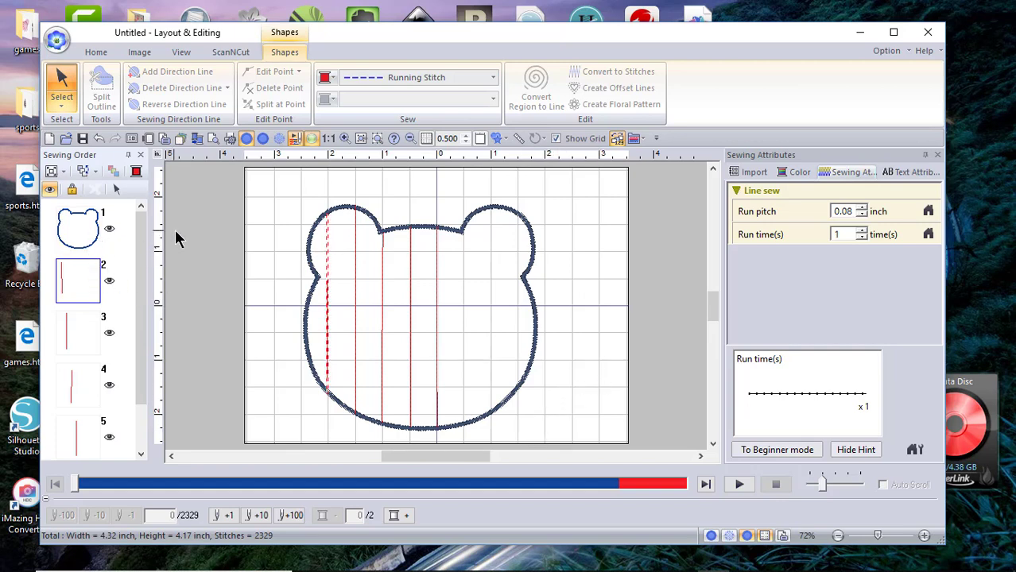
left_click(242, 251)
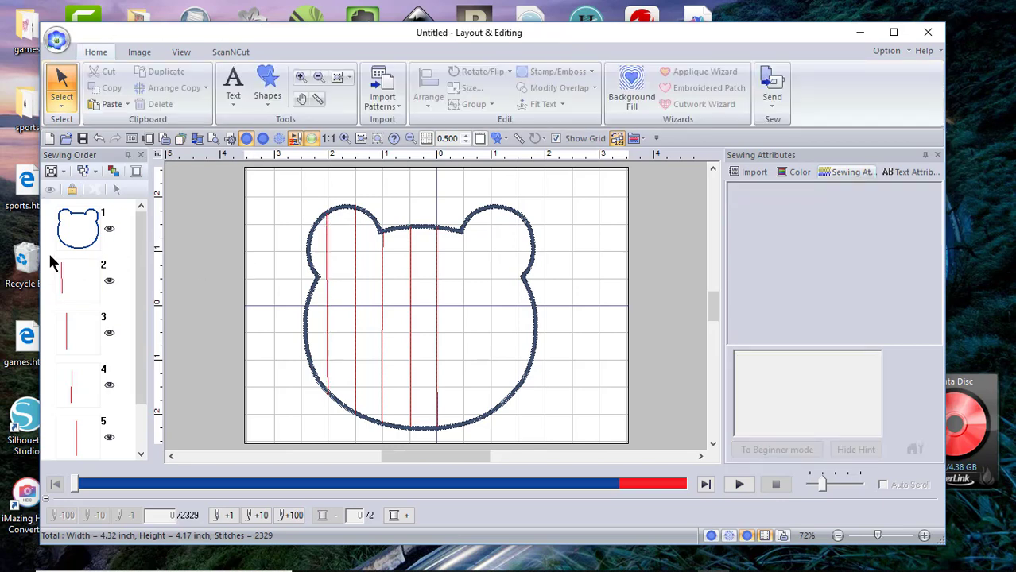
left_click_drag(50, 261, 128, 492)
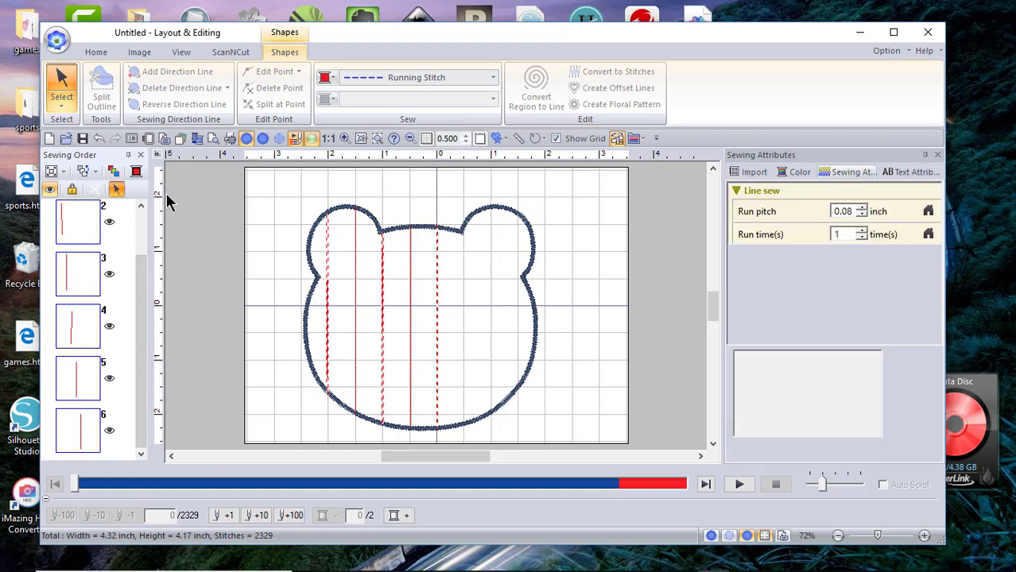
key("ctrl+z")
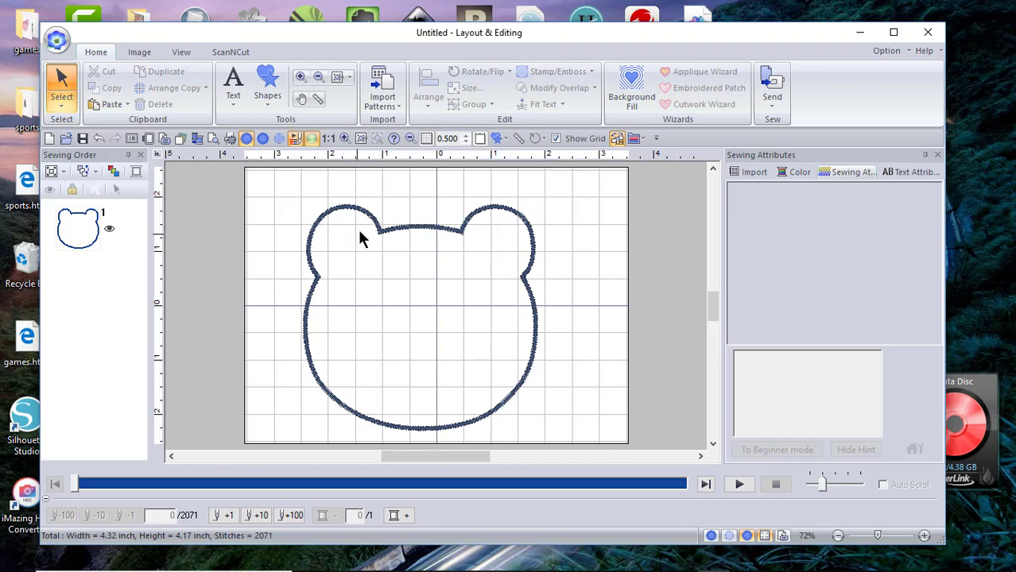
Give the bear head outline a red Decorative Fill Stitch region sew.
left_click(77, 229)
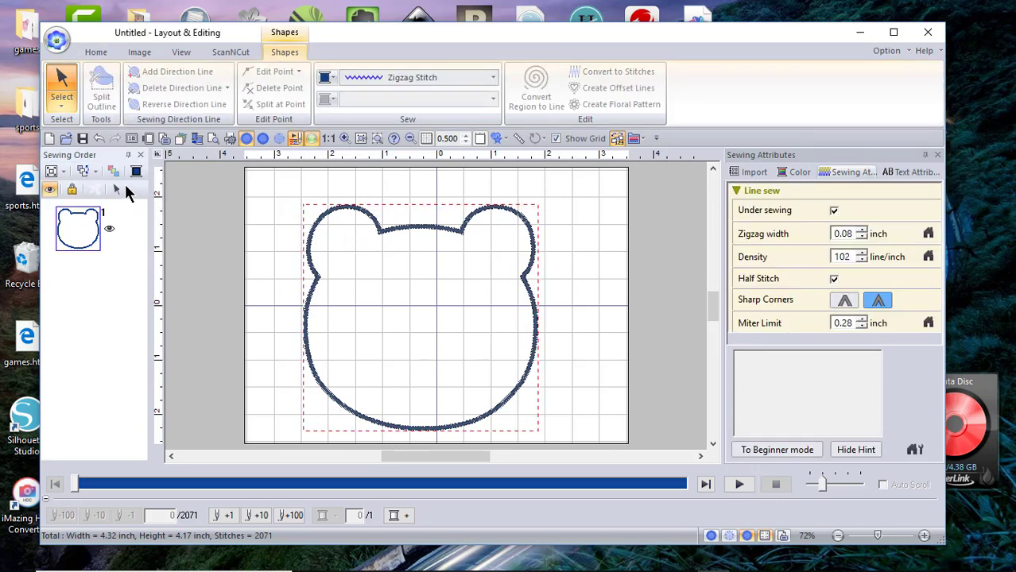
left_click(494, 99)
left_click(429, 347)
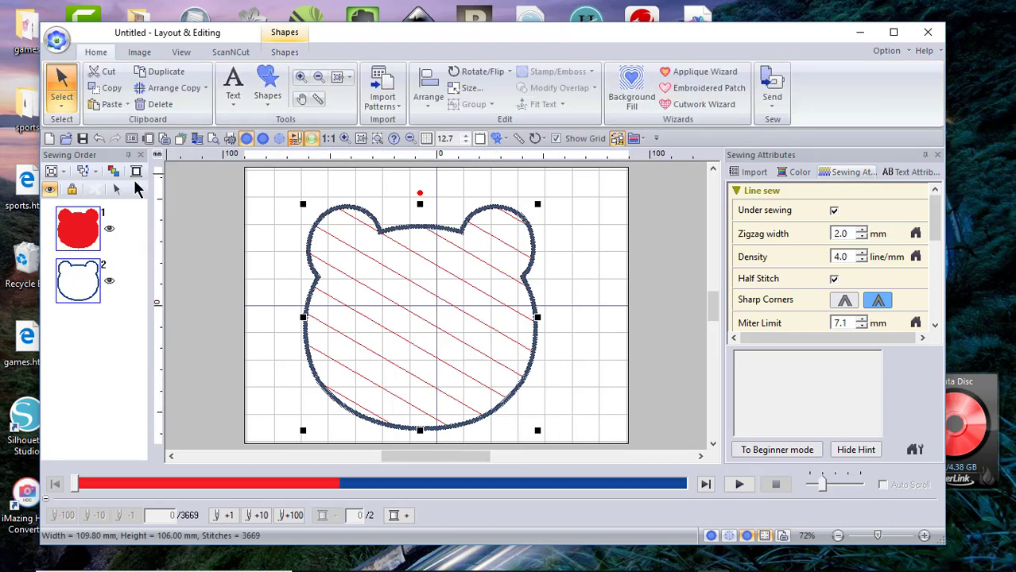
left_click(117, 191)
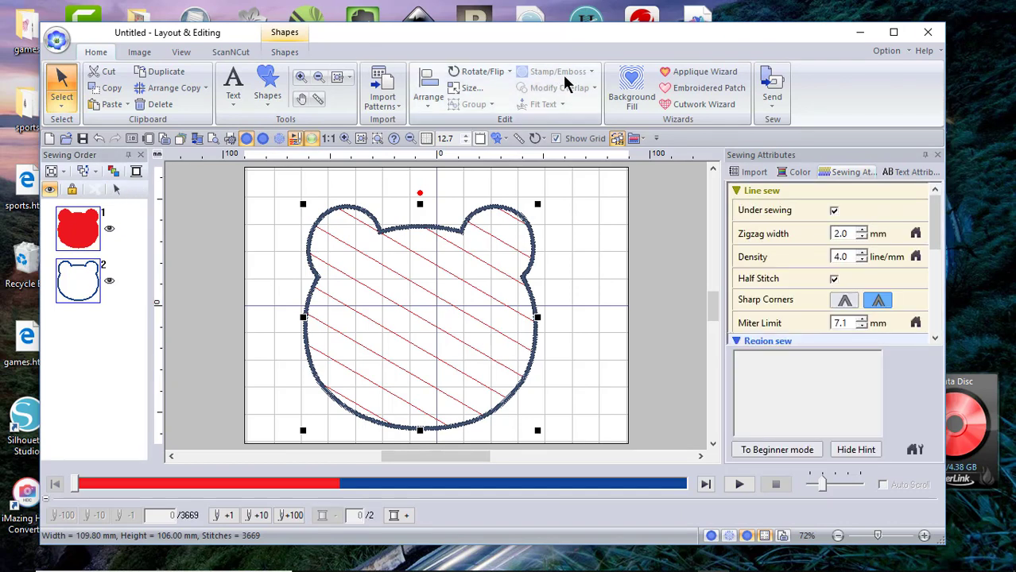
left_click(268, 53)
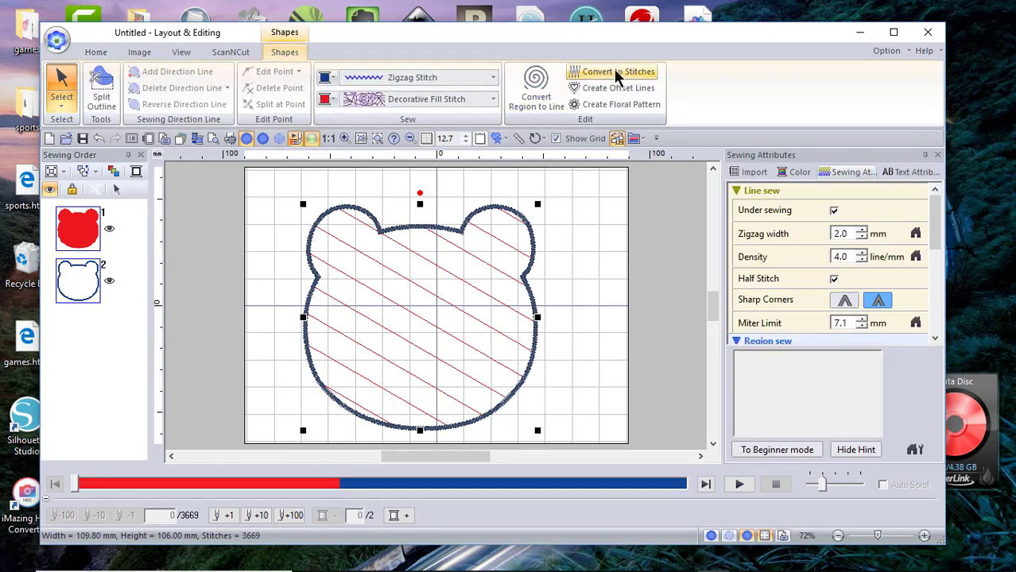
Create an outward offset line around the bear outline with spacing 1.
left_click(630, 89)
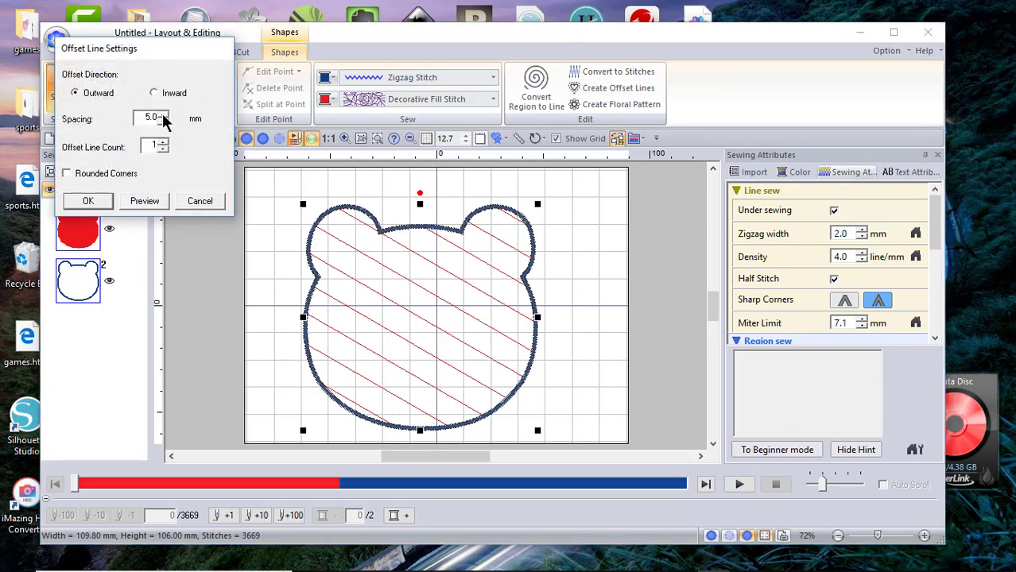
left_click_drag(142, 116, 277, 113)
type("1")
left_click(88, 201)
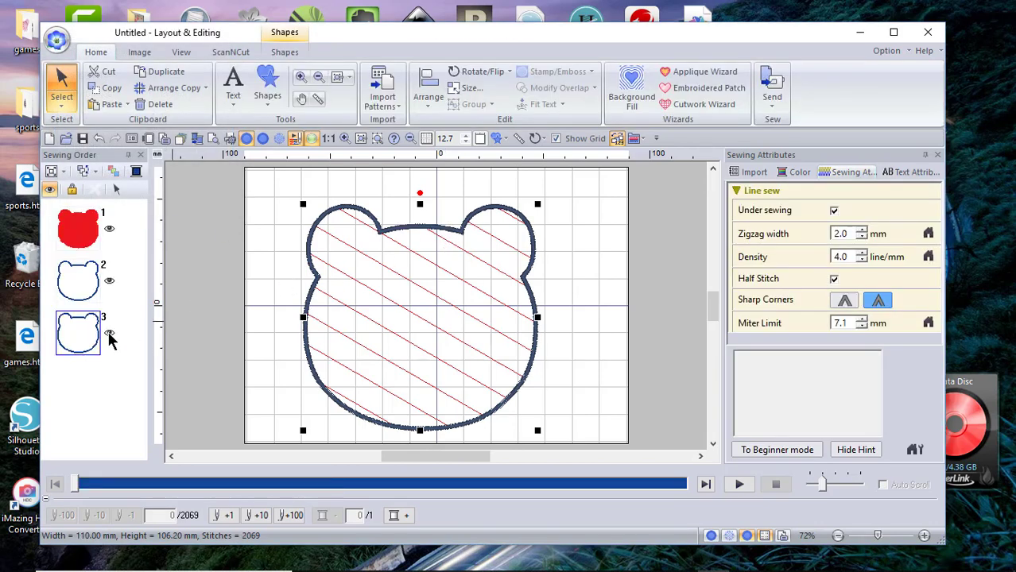
Make the offset outline a green Running Stitch line.
left_click(287, 53)
left_click(492, 78)
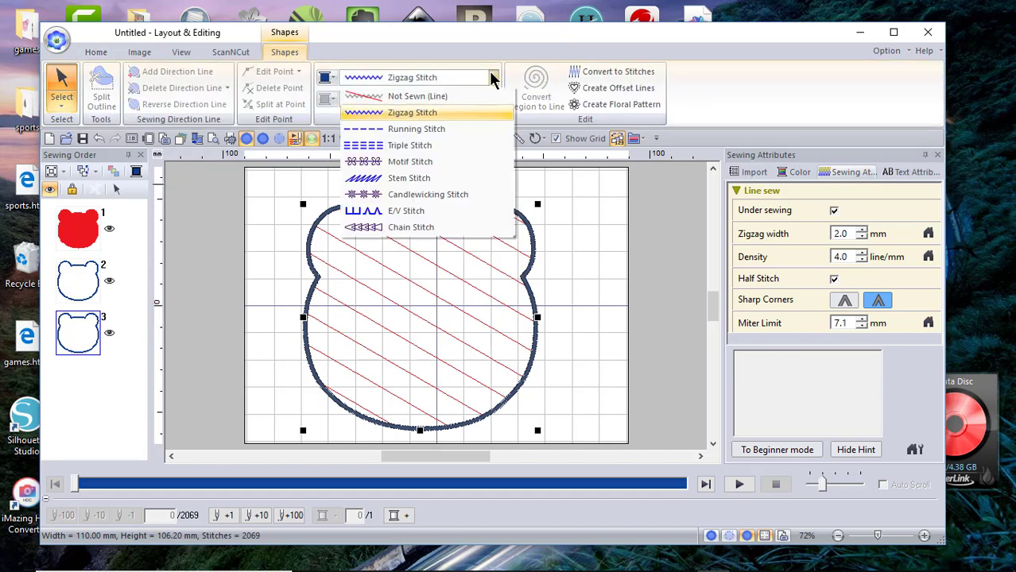
left_click(398, 129)
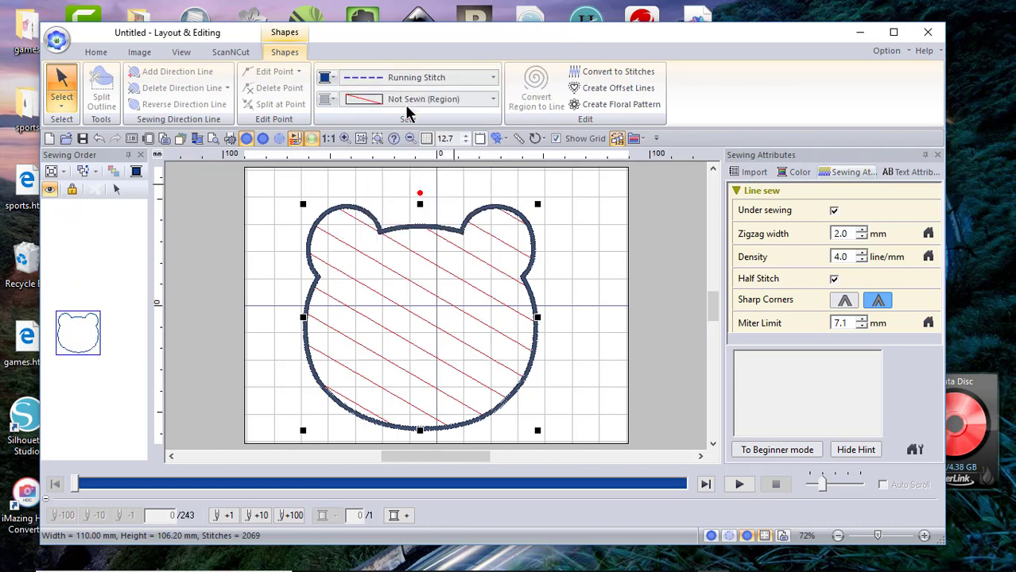
left_click(334, 82)
left_click(378, 152)
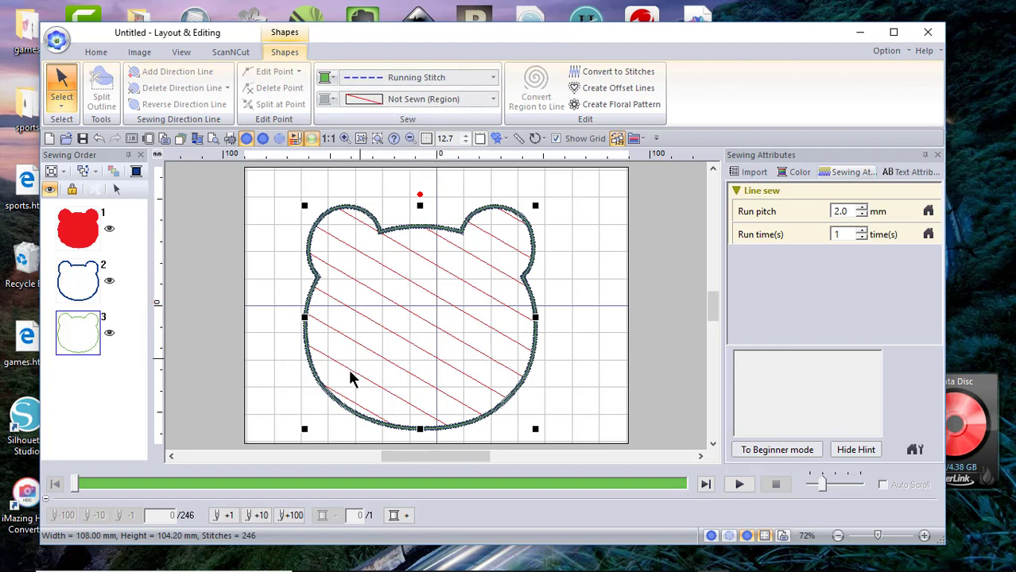
Move the offset outline to the top of Sewing Order so it sews first.
left_click(109, 340)
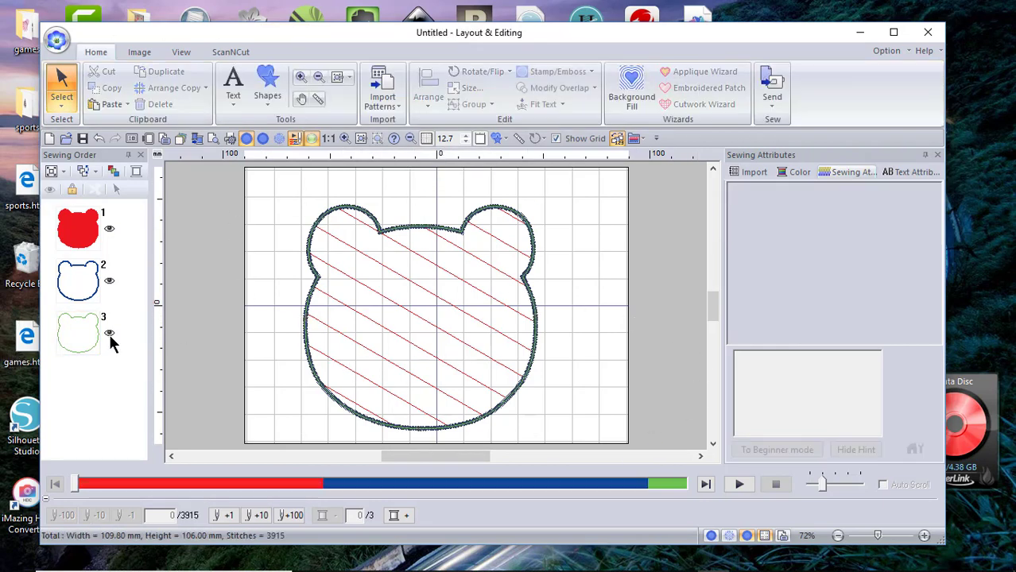
left_click_drag(79, 340, 74, 191)
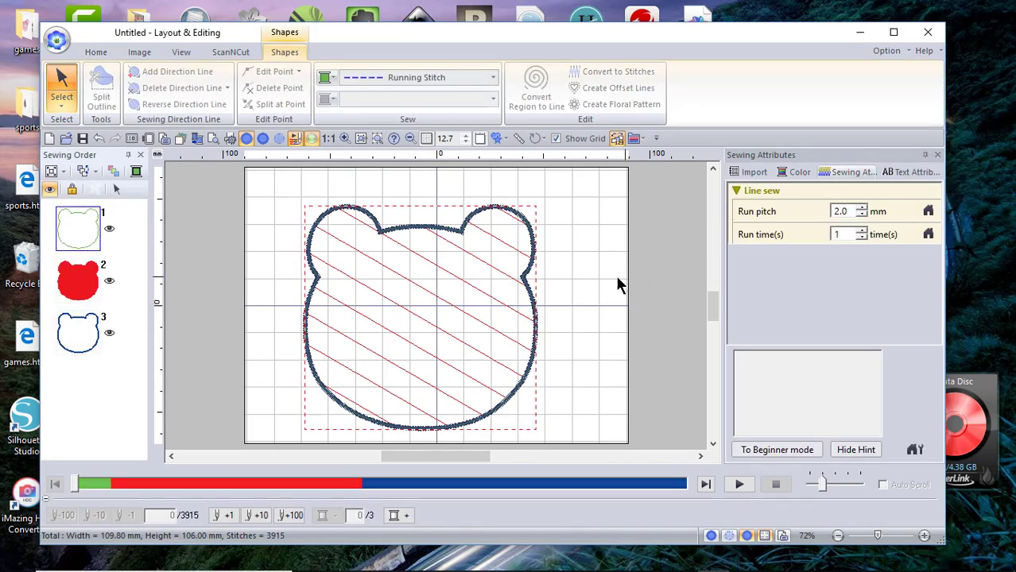
left_click(239, 256)
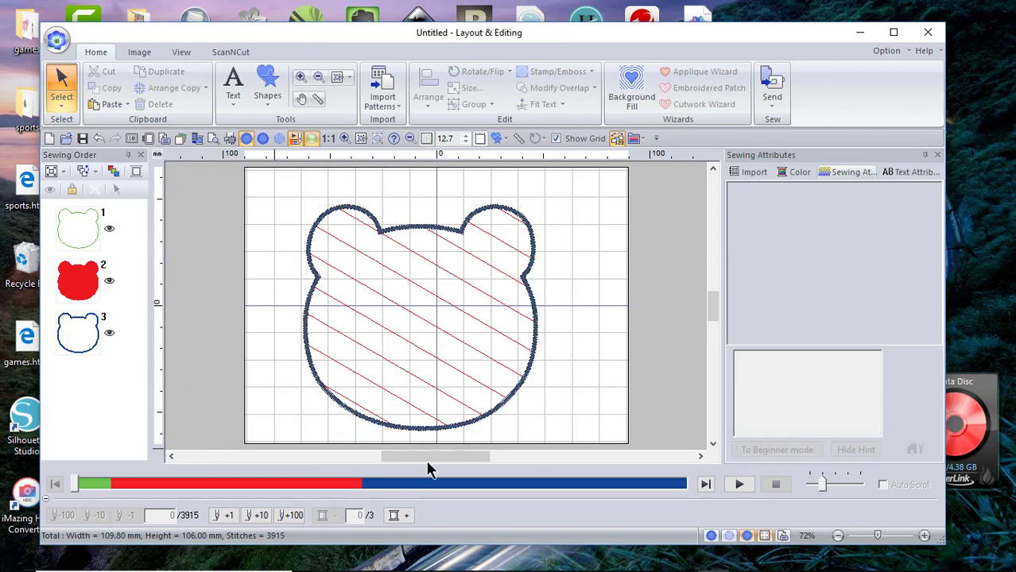
Play the stitch simulation, pause it, and rewind to an earlier stitch.
left_click(741, 484)
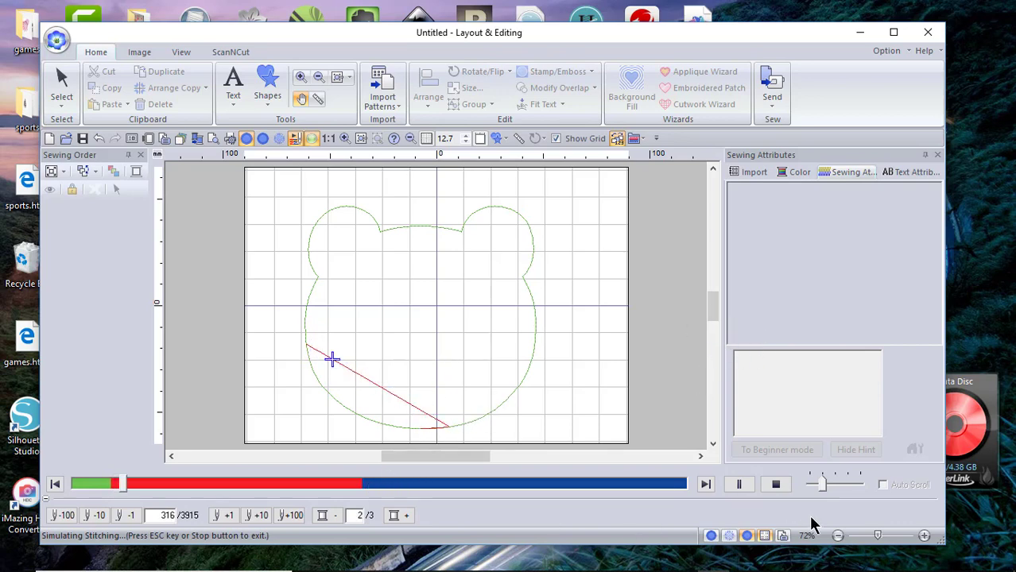
left_click(739, 486)
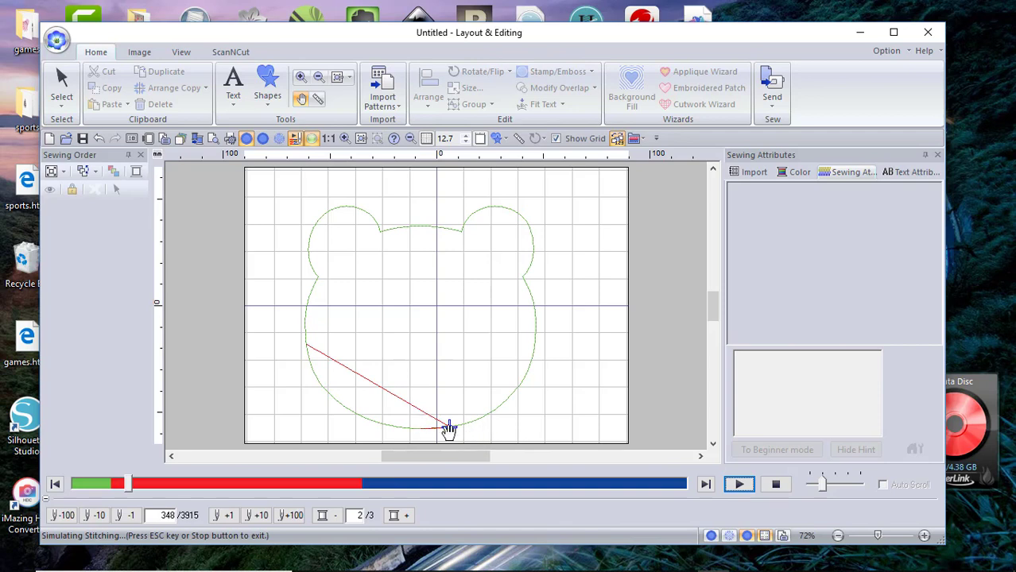
left_click(124, 483)
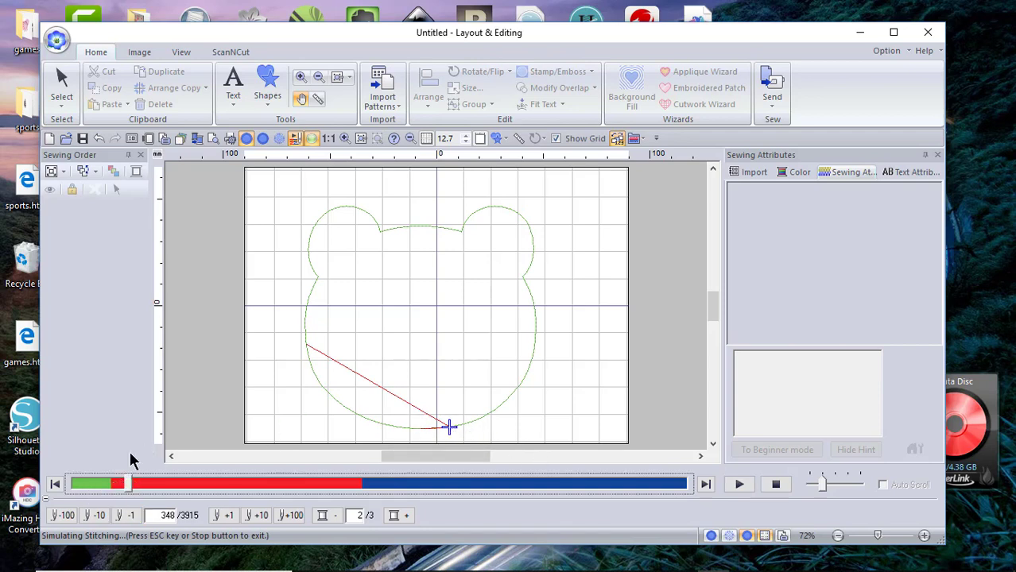
left_click_drag(126, 479, 115, 484)
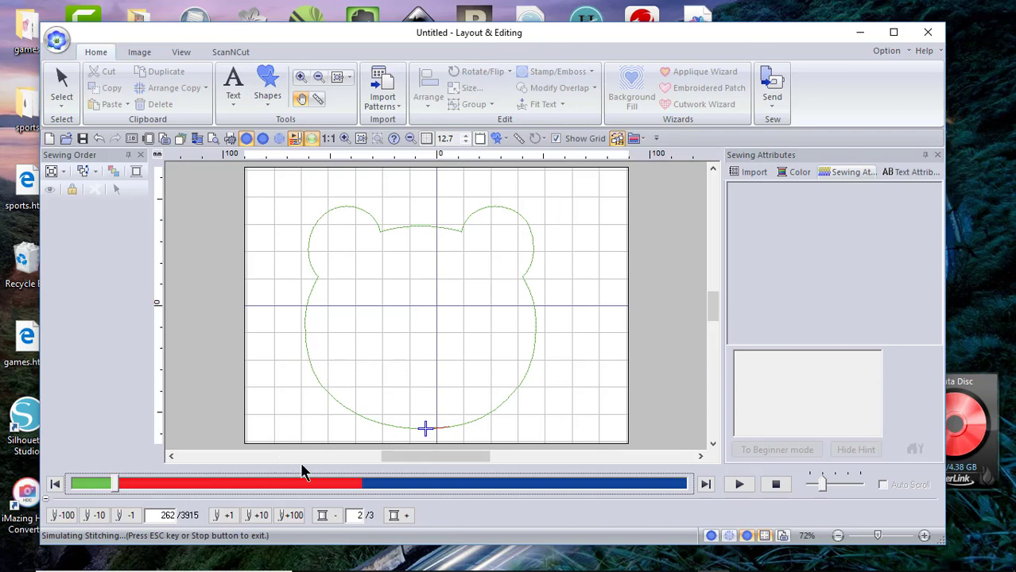
Resume the simulation, advance into the fill, and skip to the final 3915th stitch.
left_click(739, 486)
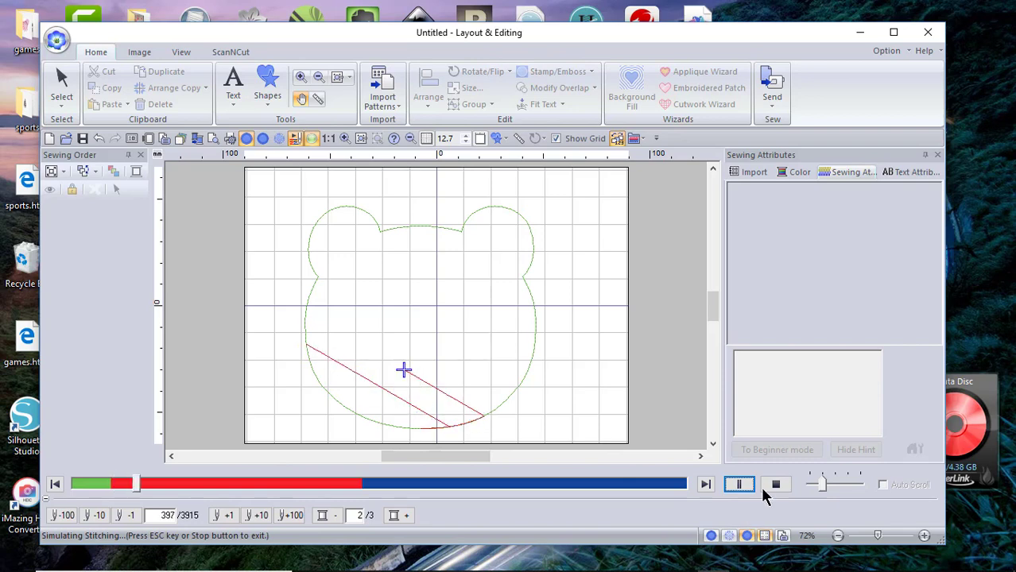
left_click(740, 487)
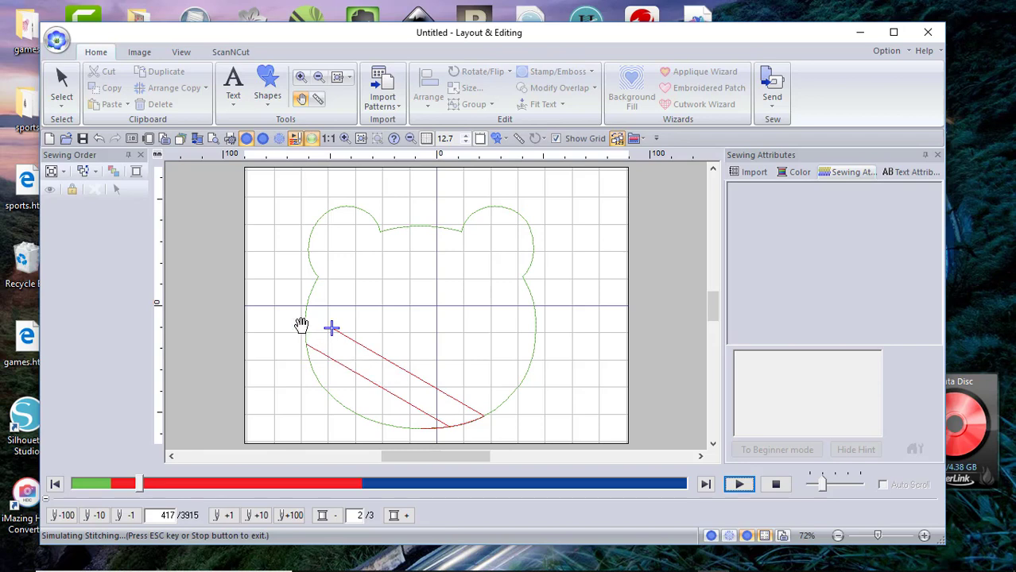
left_click(737, 485)
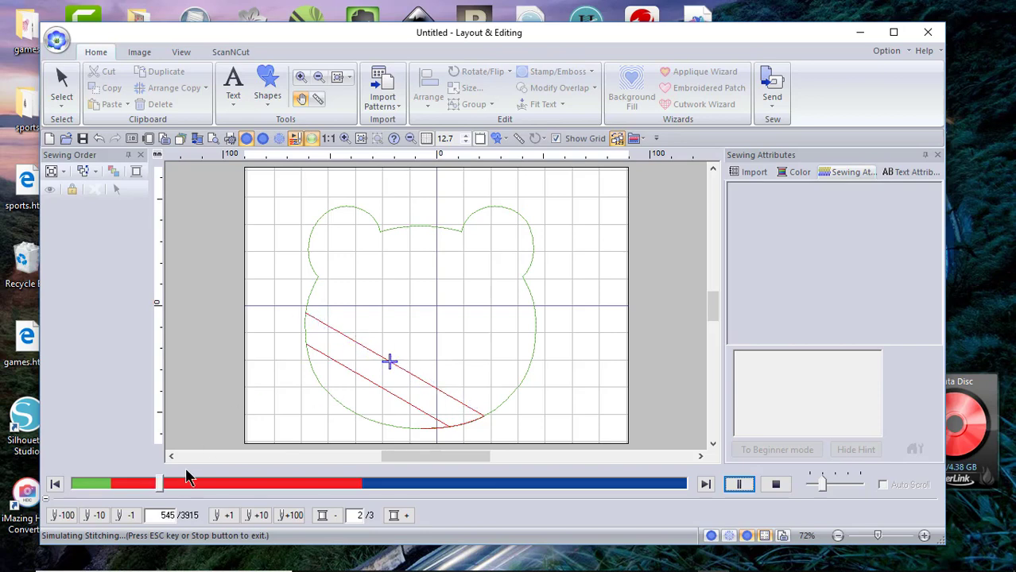
left_click_drag(165, 485, 358, 492)
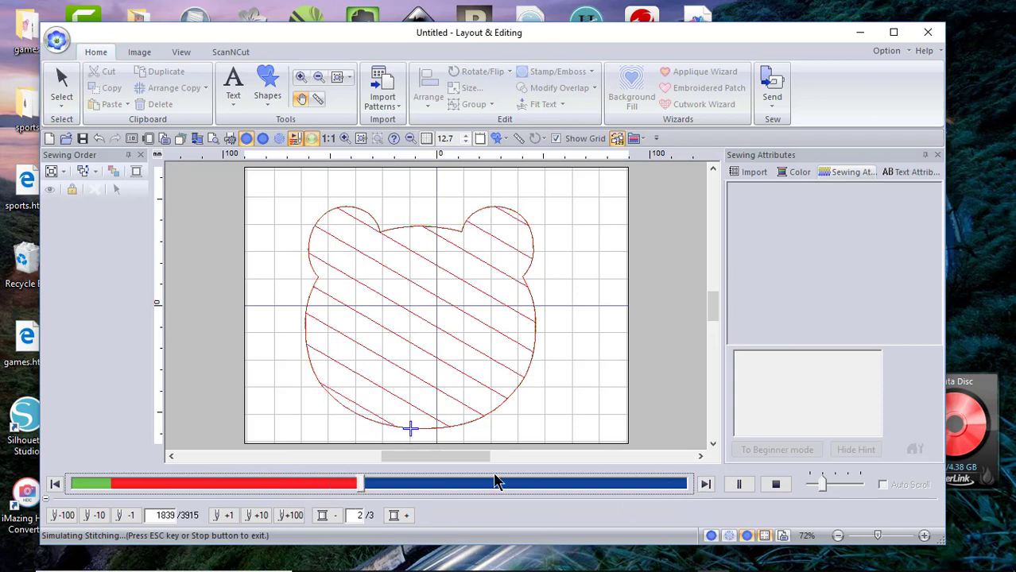
left_click(705, 484)
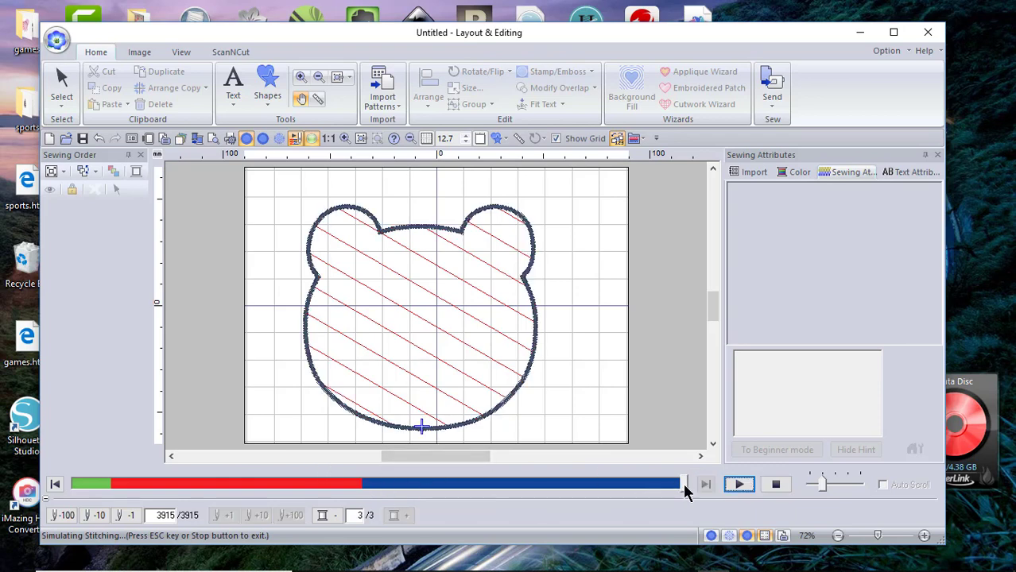
left_click_drag(685, 484, 356, 485)
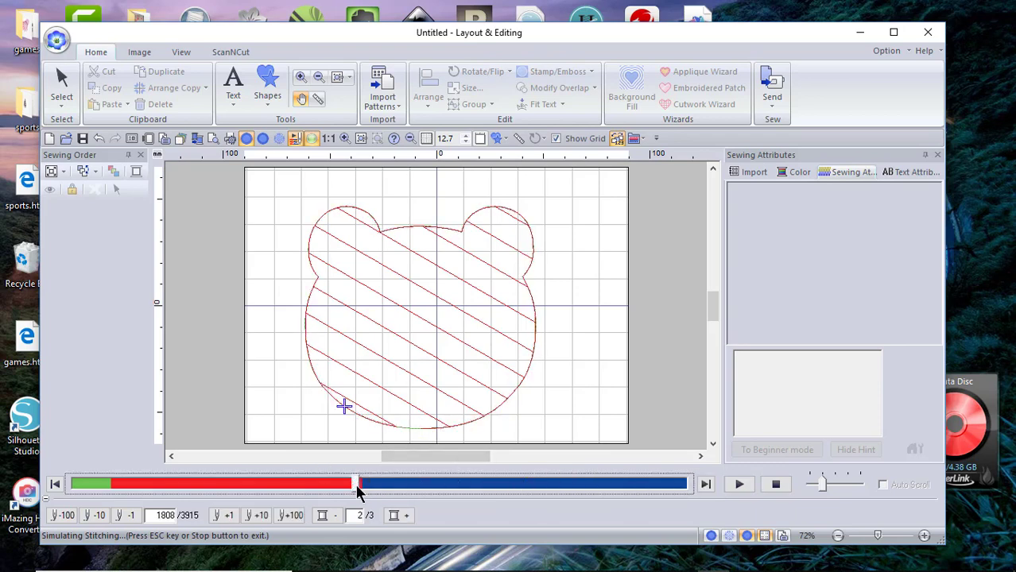
left_click(357, 490)
left_click_drag(355, 492, 157, 489)
left_click(740, 485)
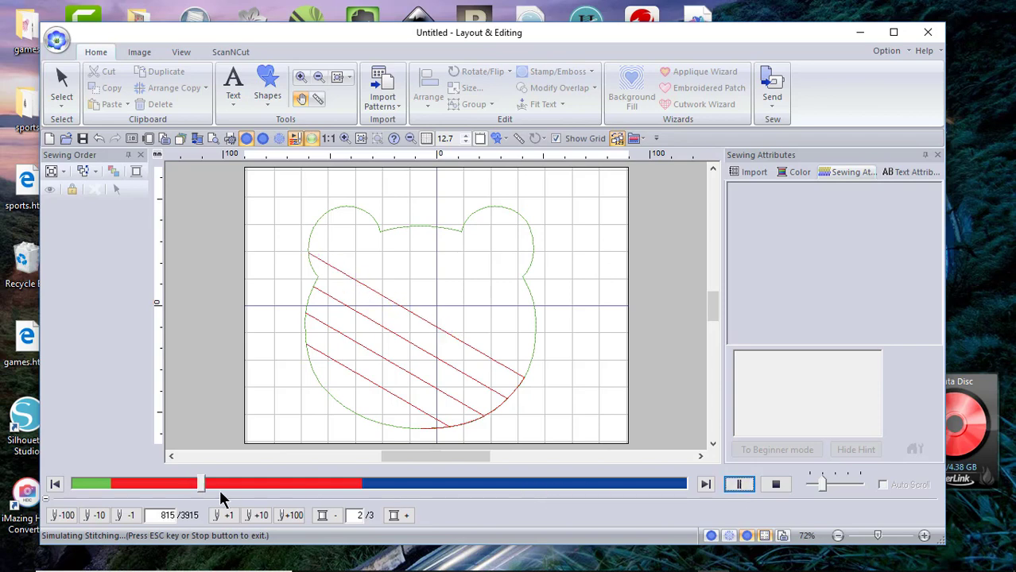
left_click_drag(202, 481, 365, 483)
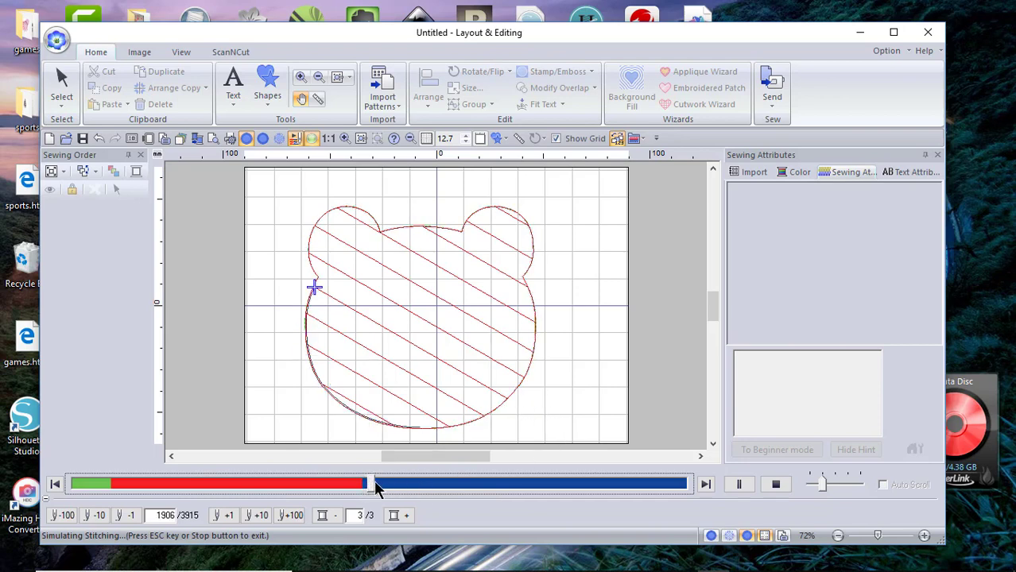
left_click_drag(361, 485, 317, 485)
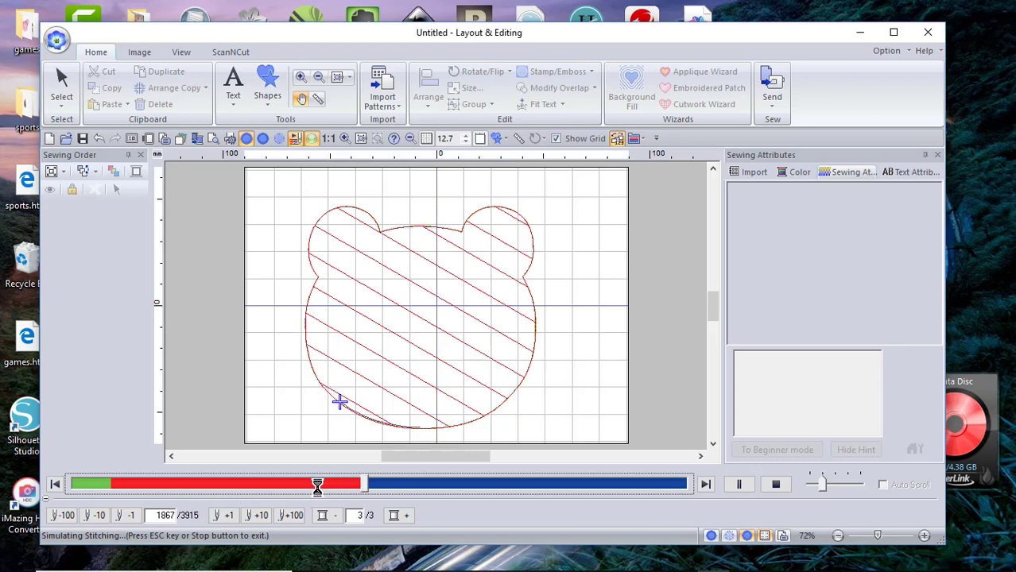
left_click(739, 484)
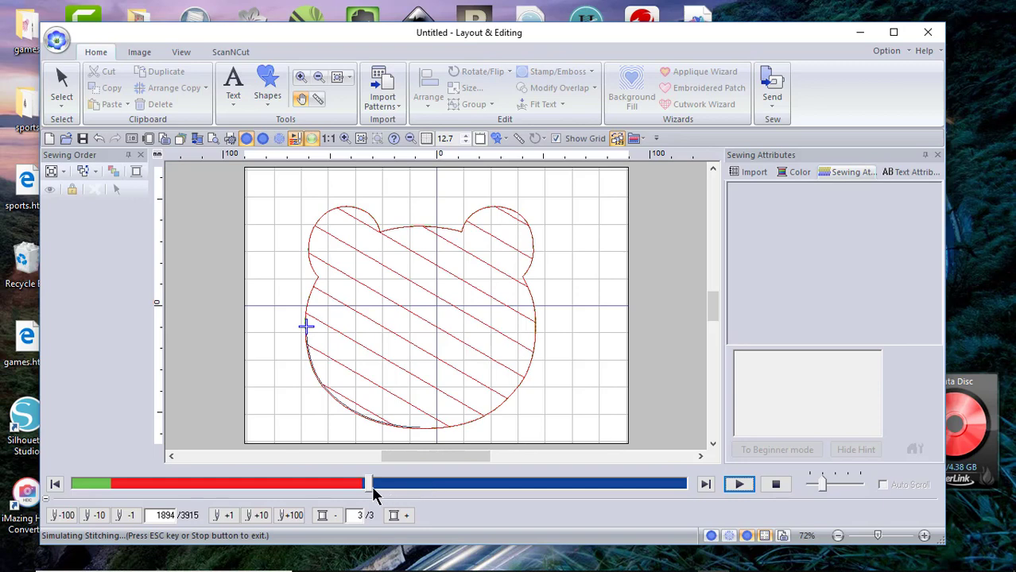
left_click_drag(370, 491, 360, 490)
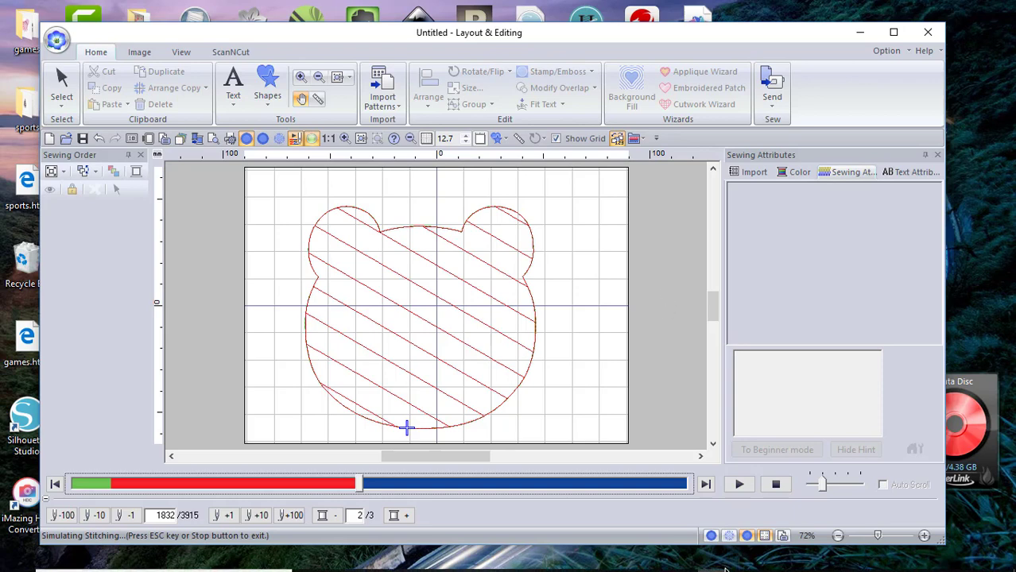
left_click(739, 486)
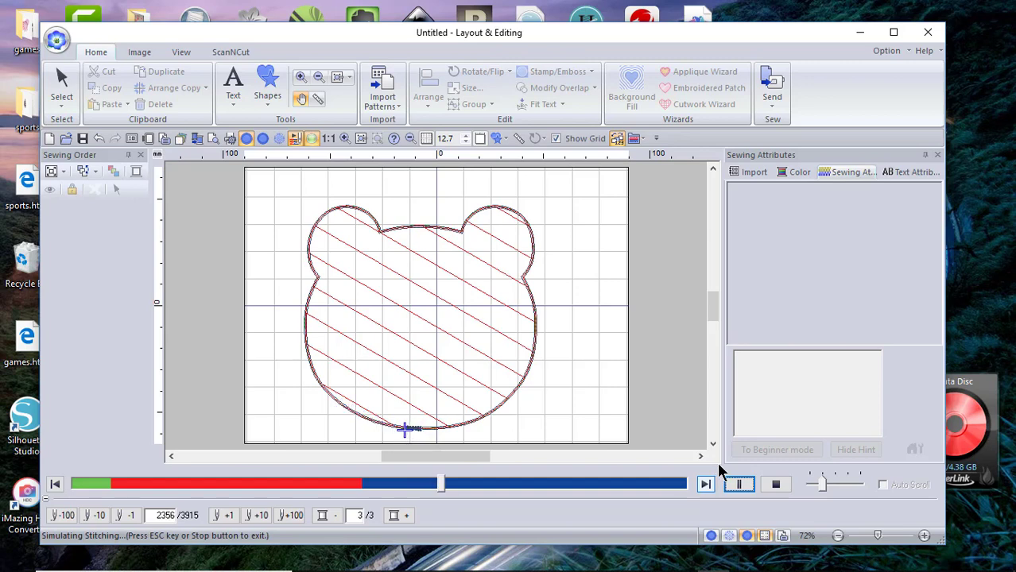
left_click(739, 485)
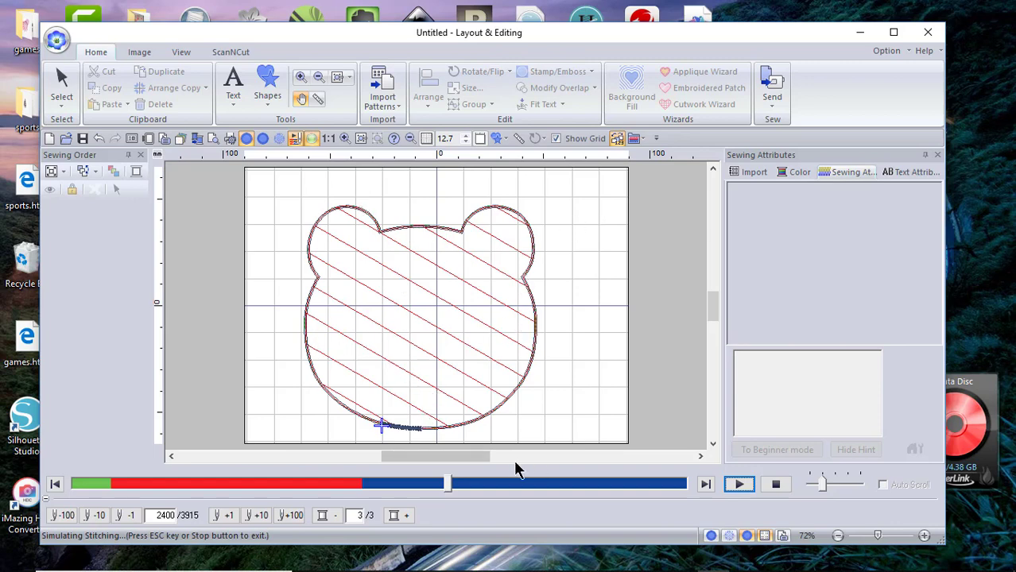
left_click(739, 485)
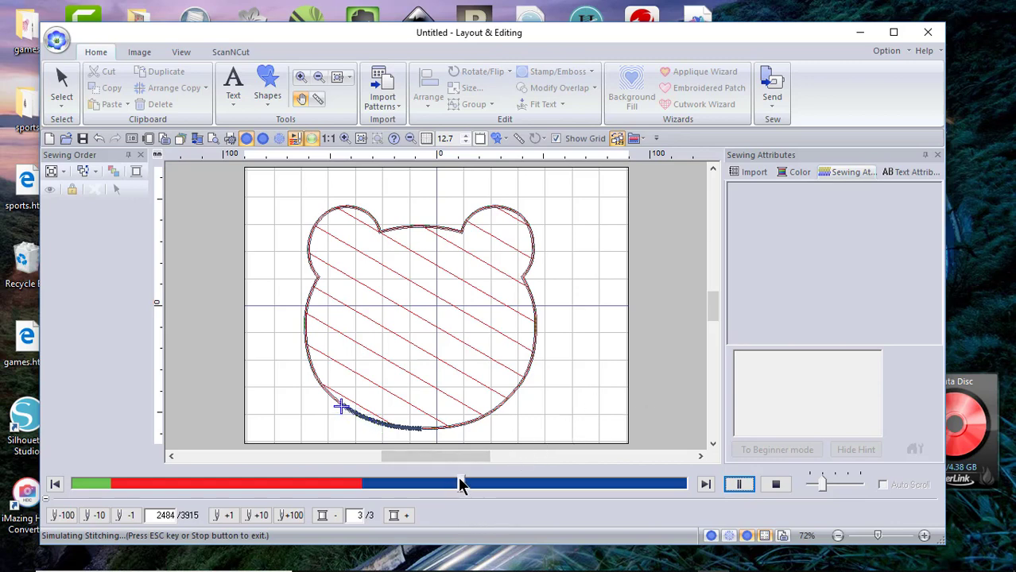
left_click(705, 484)
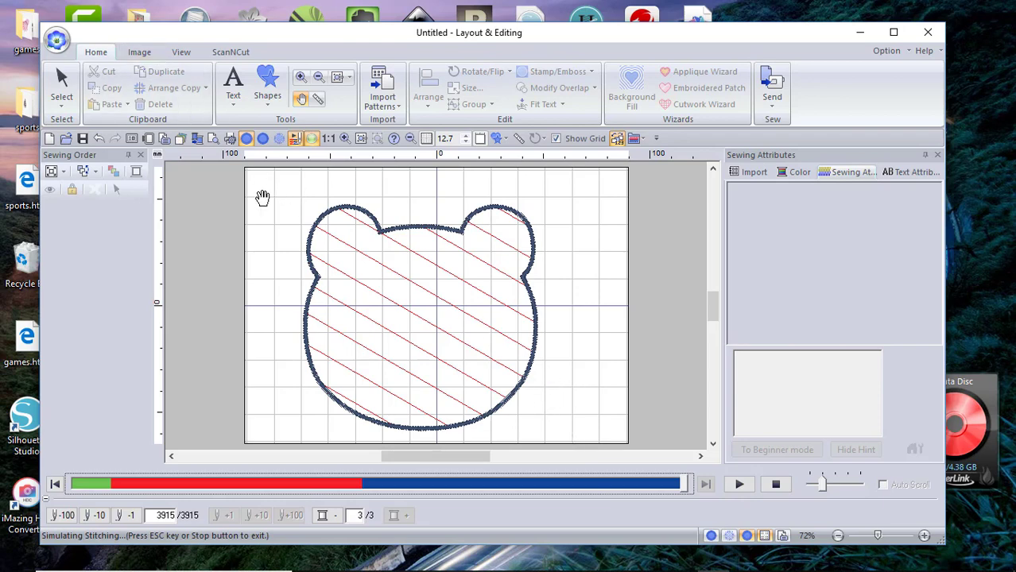
Leave the simulator and delete the entire bear design with Ctrl+A and Delete.
left_click(61, 81)
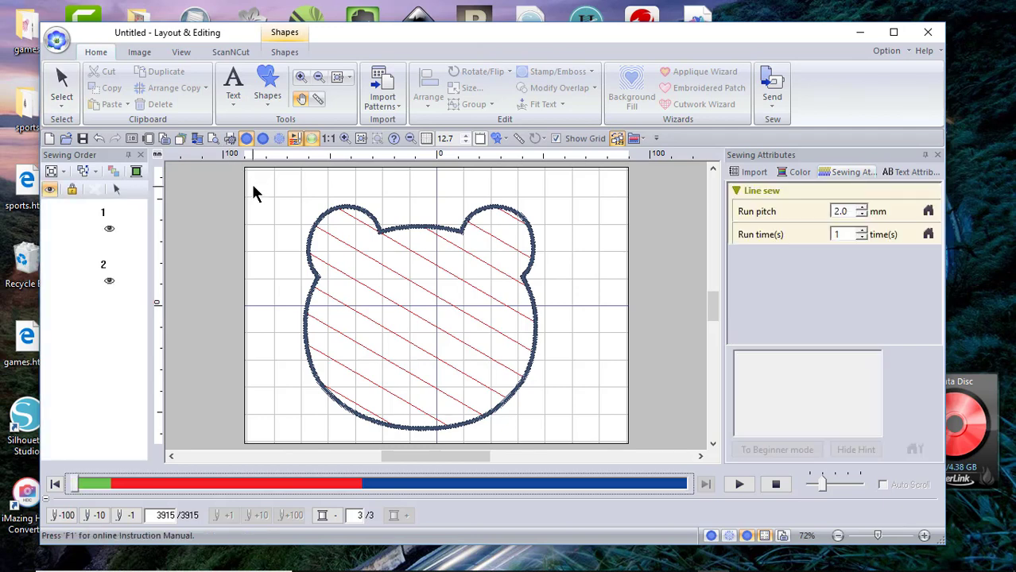
left_click(585, 399)
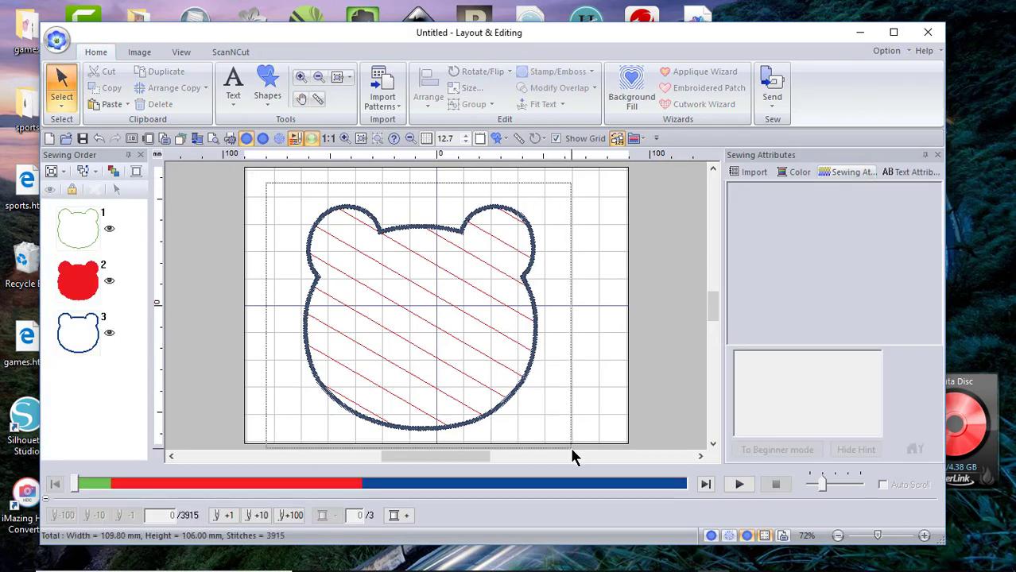
key("ctrl+a")
key("Delete")
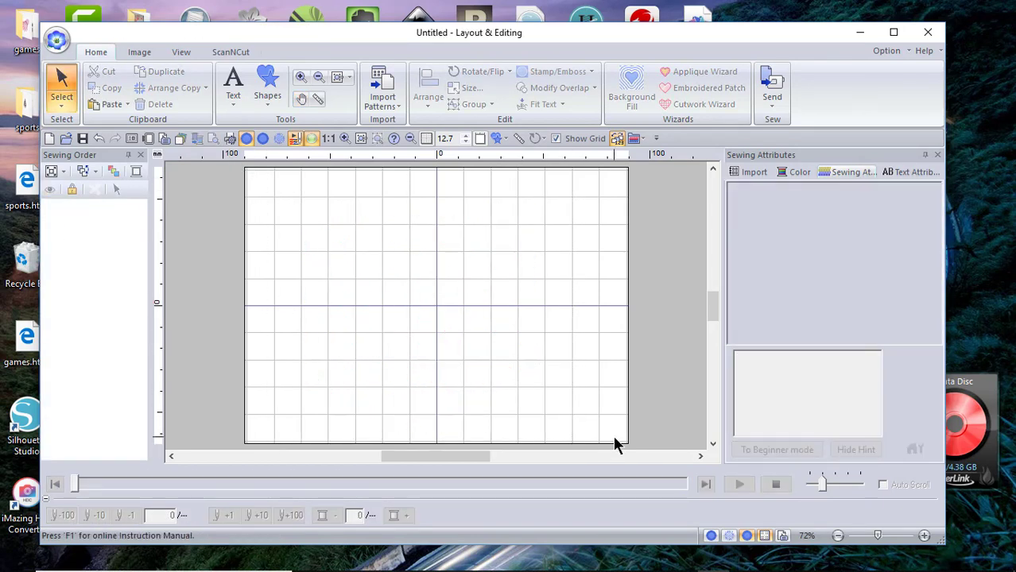
Place the bunny shape from the Shapes gallery, sized about 108 × 101 mm.
left_click(267, 79)
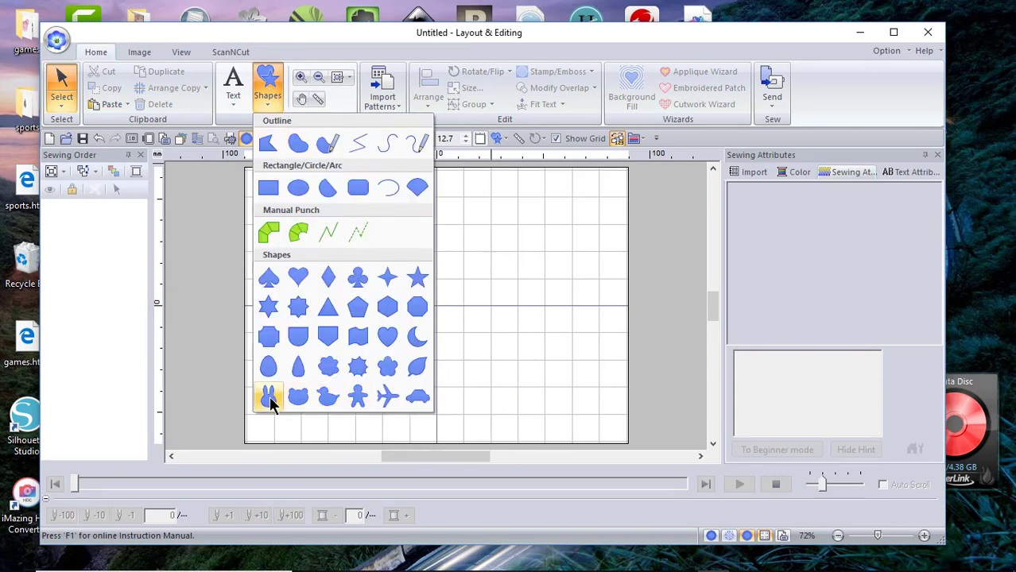
left_click(269, 396)
left_click(326, 205)
left_click_drag(465, 340, 607, 434)
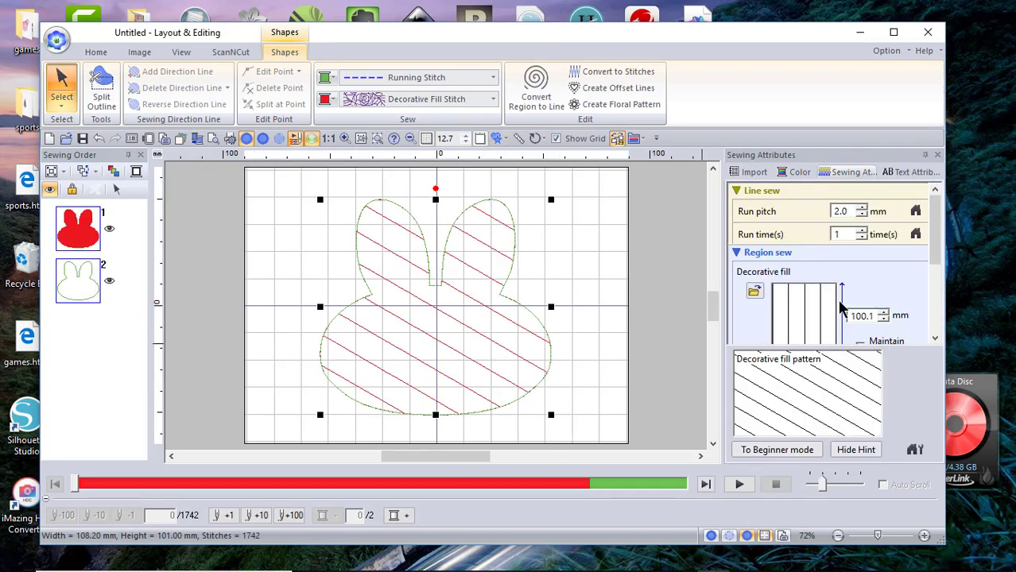
Turn the bunny's decorative fill direction dial and set it to 270 degrees.
left_click_drag(936, 239, 936, 313)
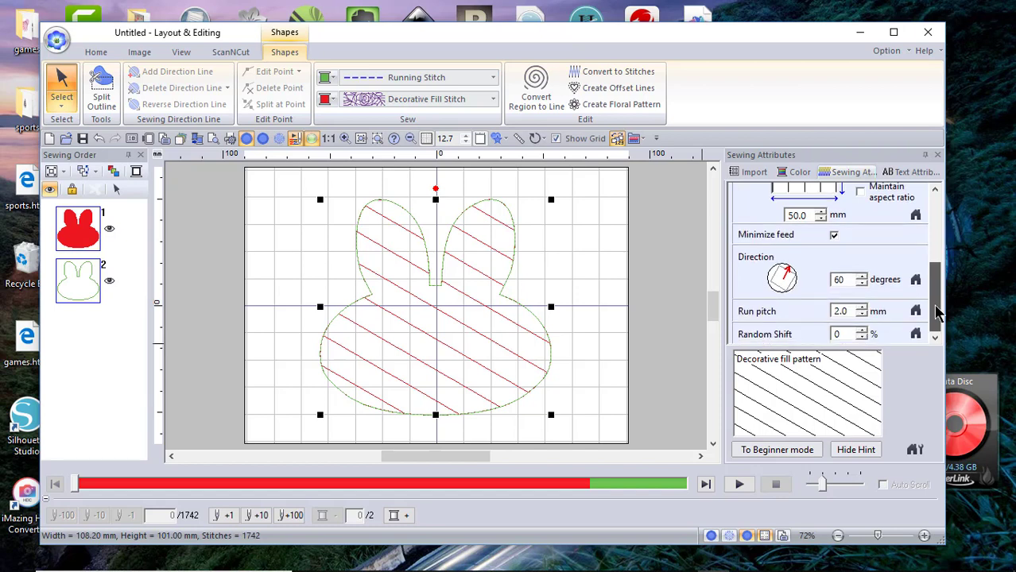
left_click_drag(787, 271, 834, 295)
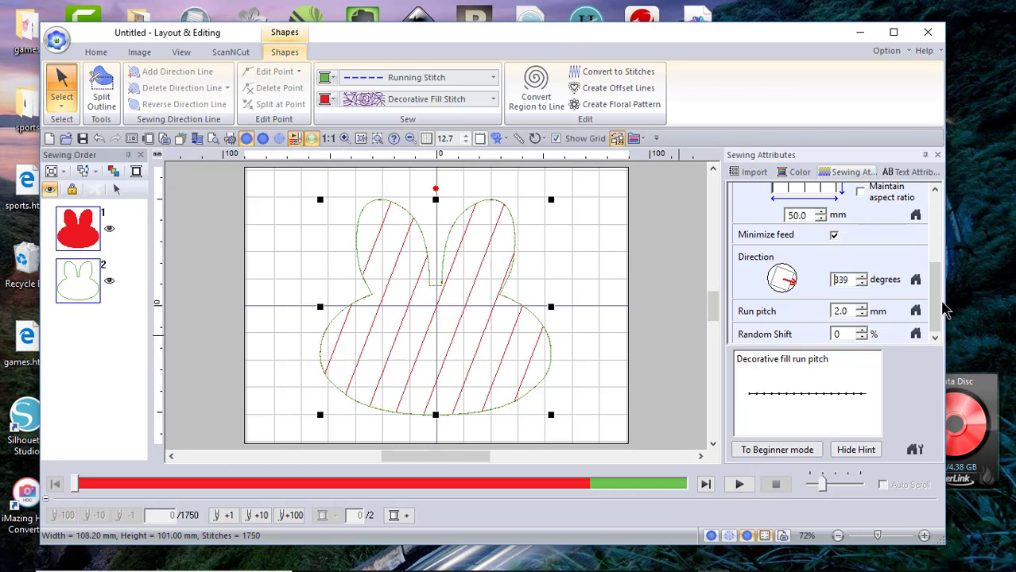
scroll(930, 314, "up", 3)
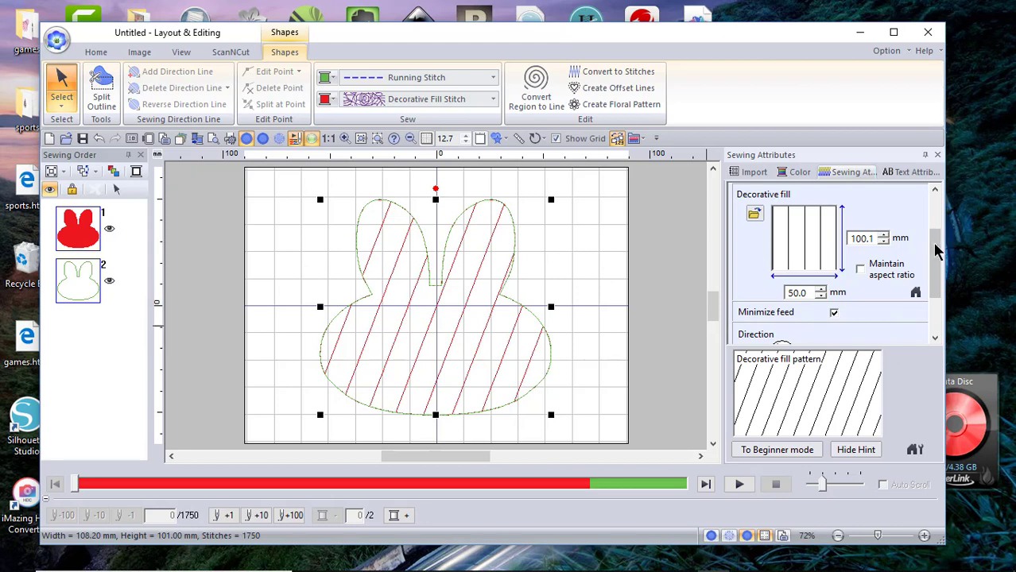
left_click_drag(936, 251, 936, 283)
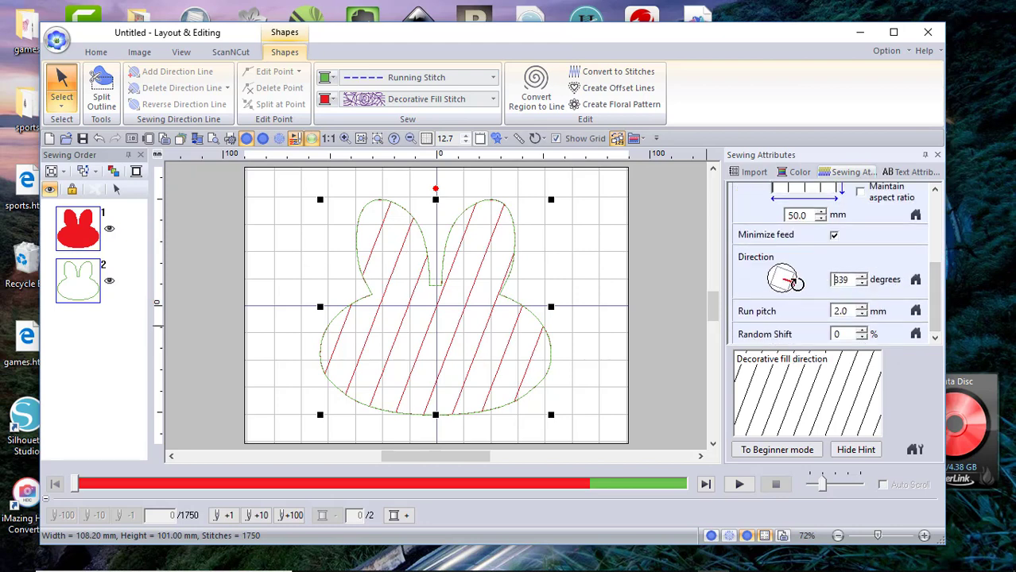
mouse_move(789, 283)
left_mouse_down()
mouse_move(802, 272)
mouse_move(783, 302)
left_mouse_up()
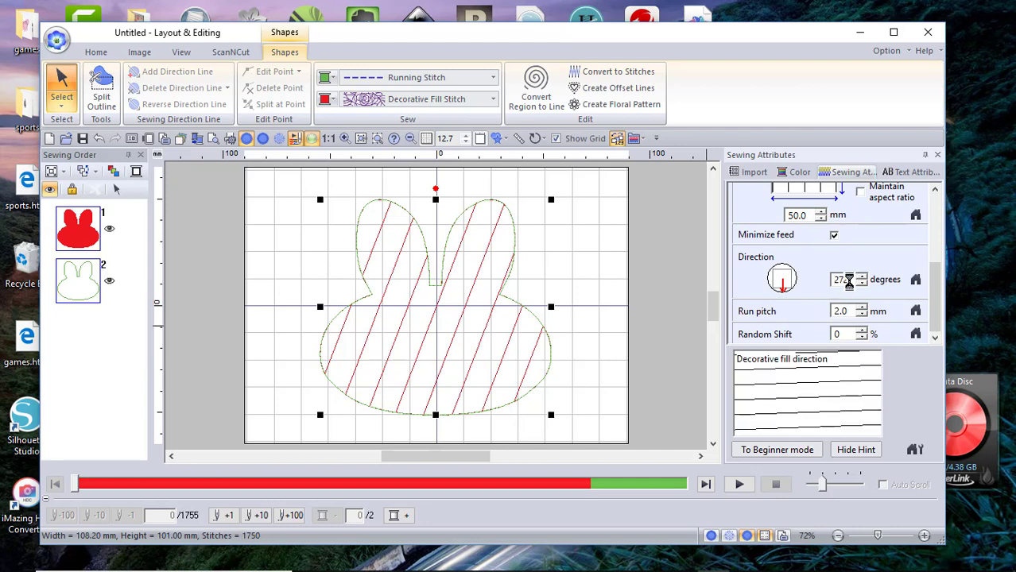
type("0")
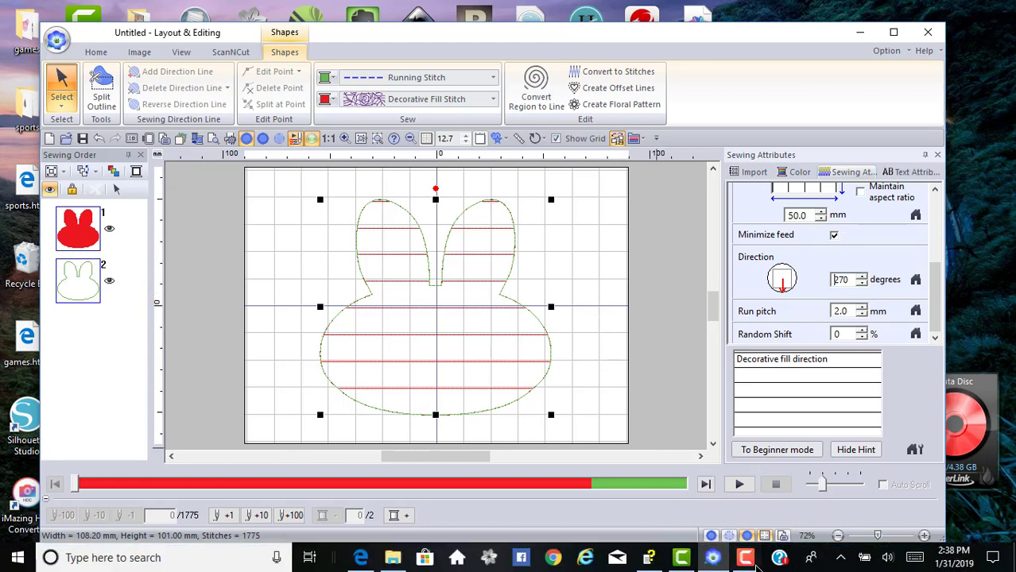
left_click(749, 566)
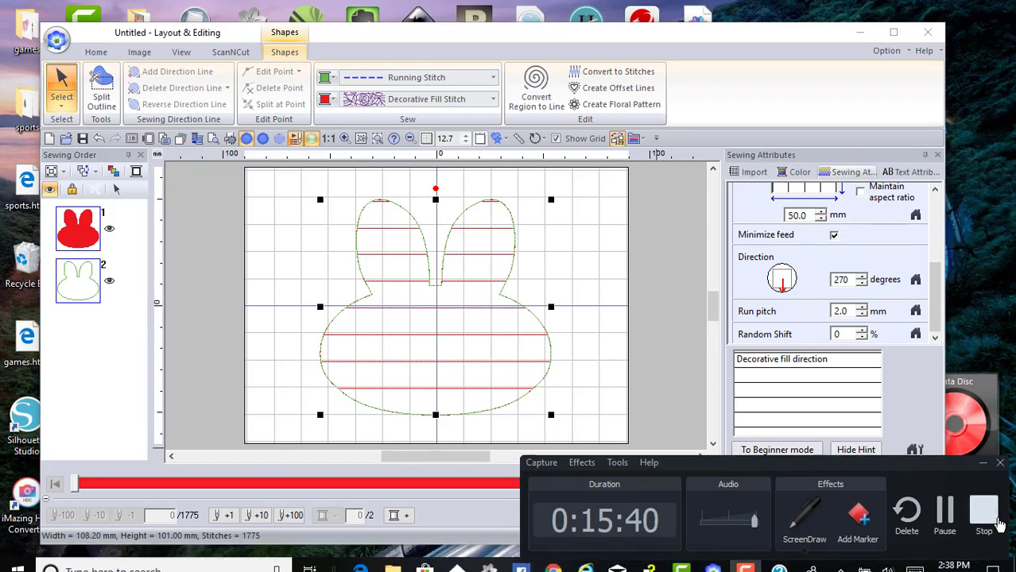